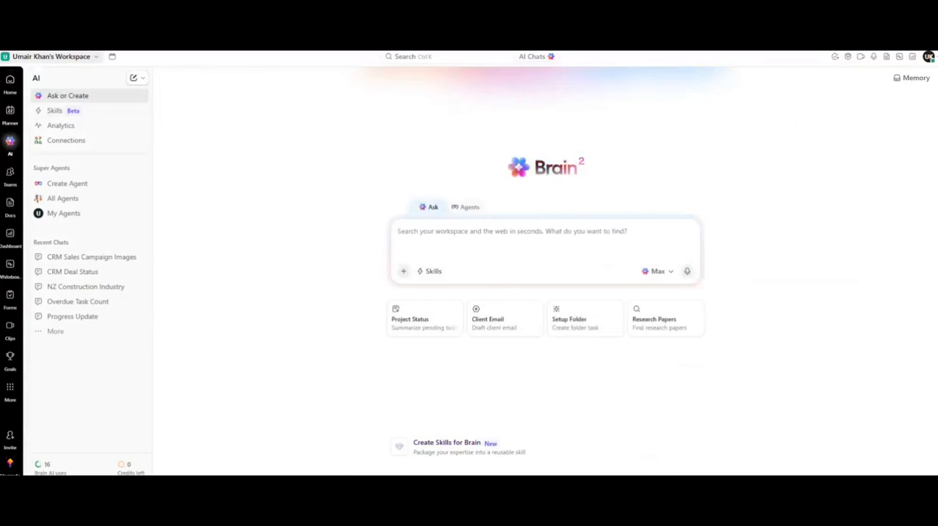
left_click(10, 82)
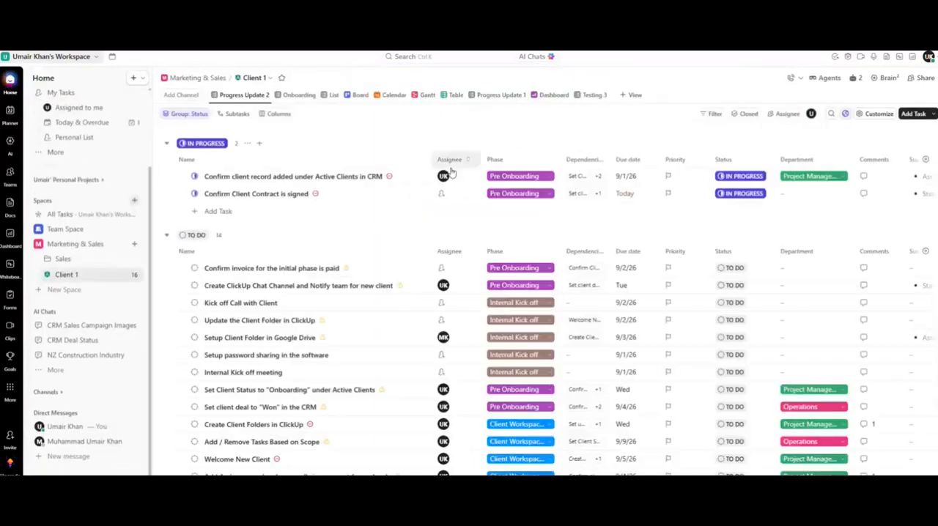
left_click(535, 58)
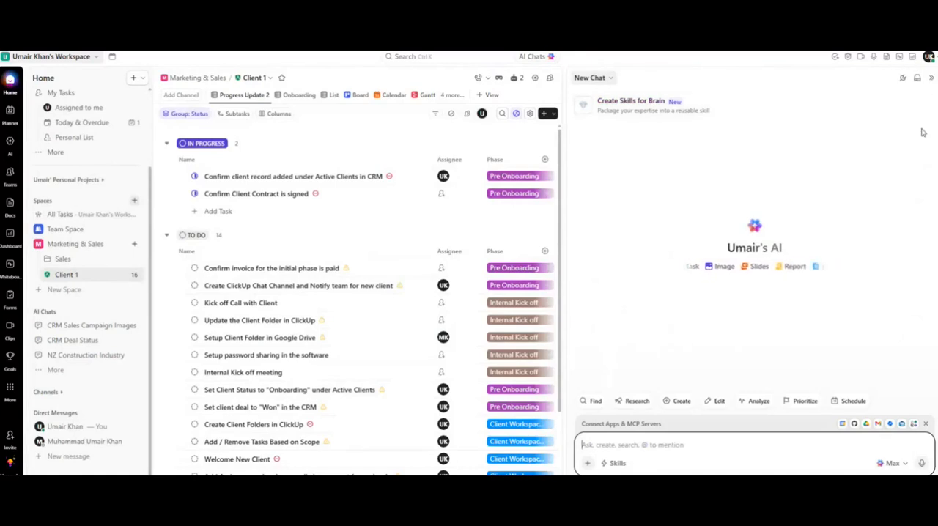
left_click(932, 78)
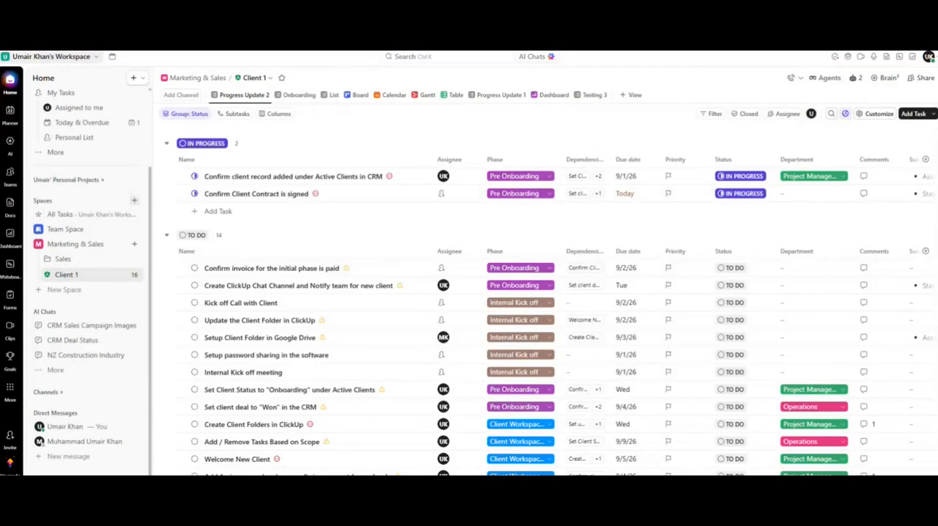
Import the 'Reading New Zealand Research P…' document into the workspace through Imports / Exports settings.
left_click(929, 57)
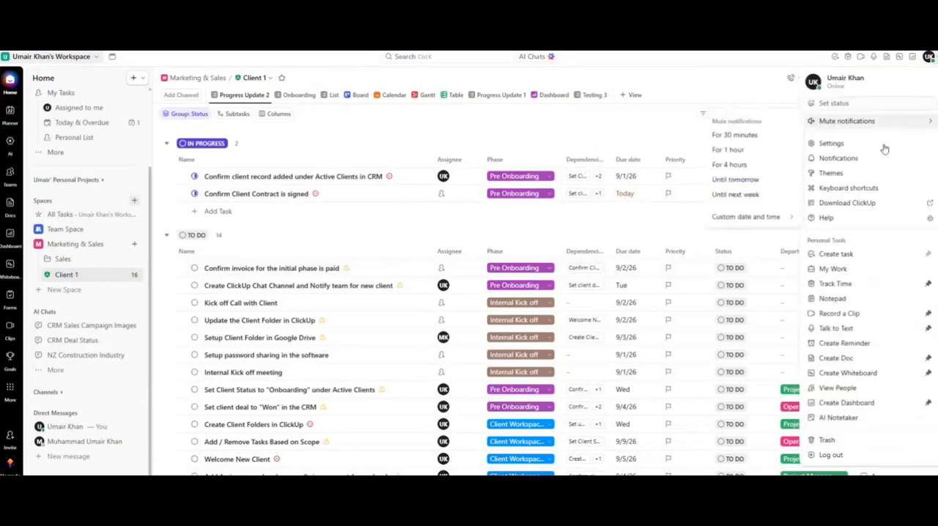
left_click(863, 145)
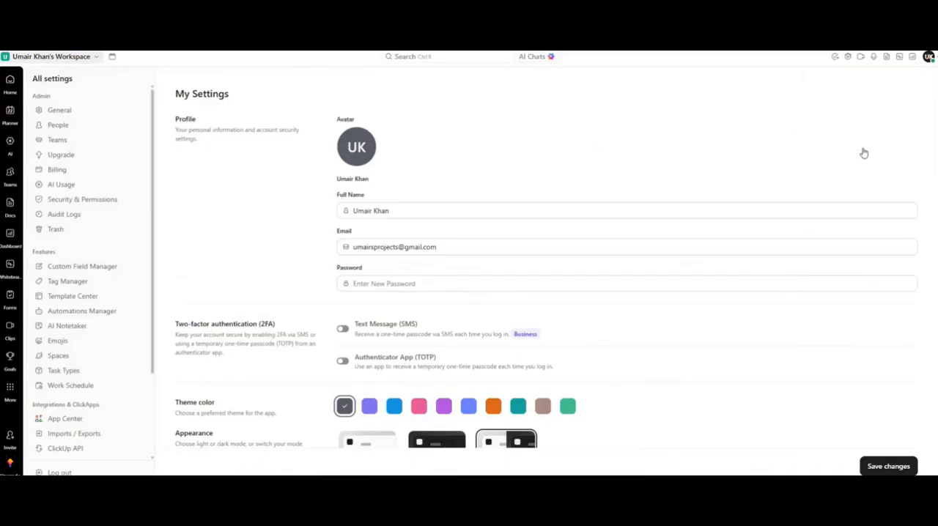
scroll(69, 389, "down", 3)
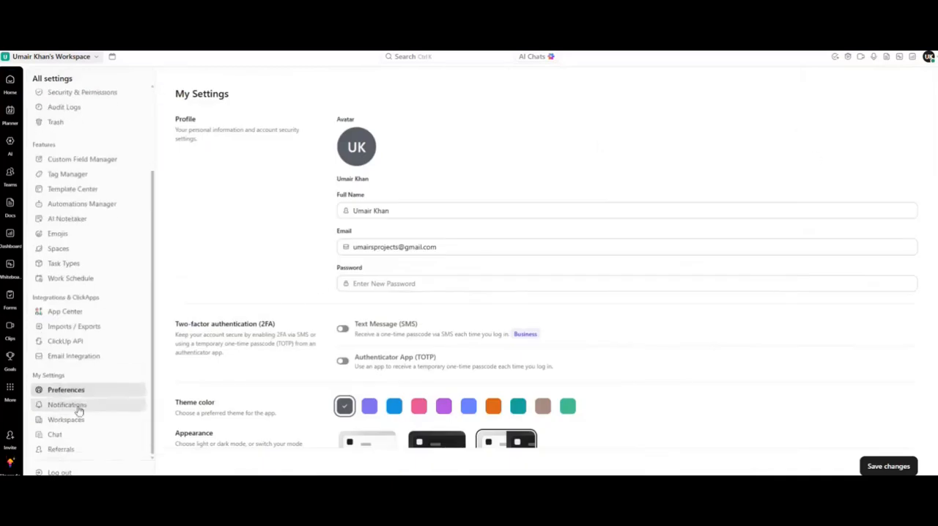
left_click(83, 334)
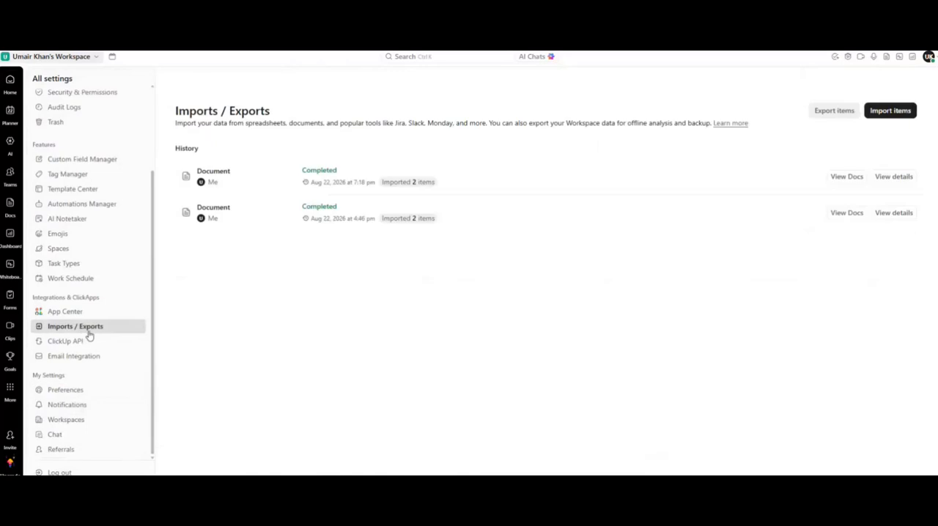
left_click(892, 112)
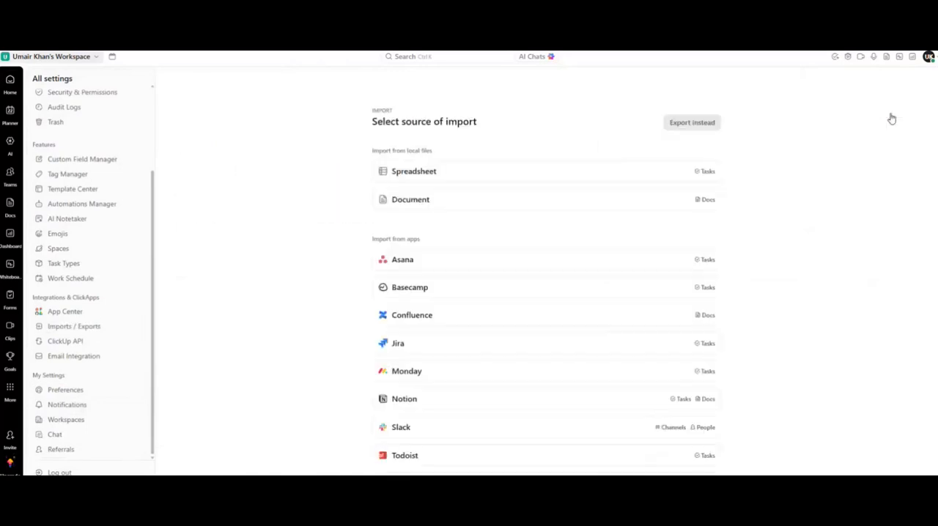
scroll(609, 356, "down", 2)
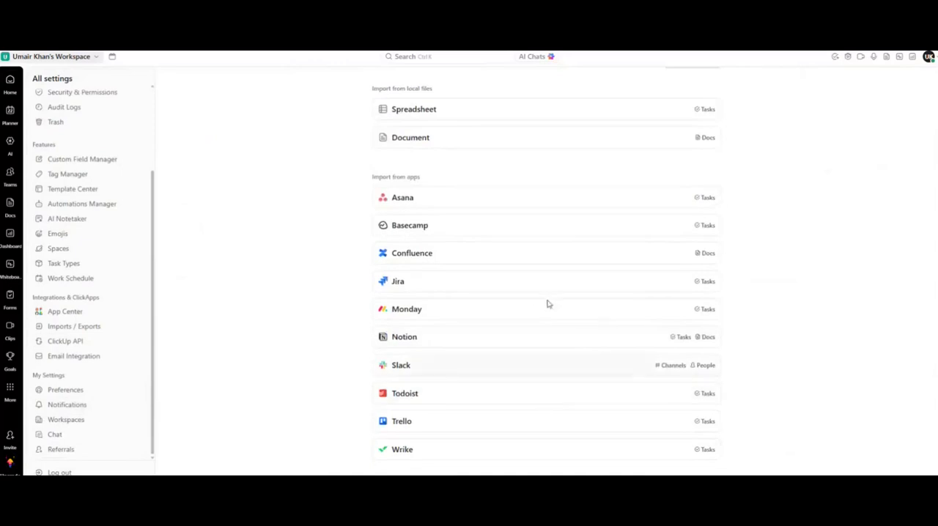
scroll(561, 246, "up", 2)
left_click(406, 206)
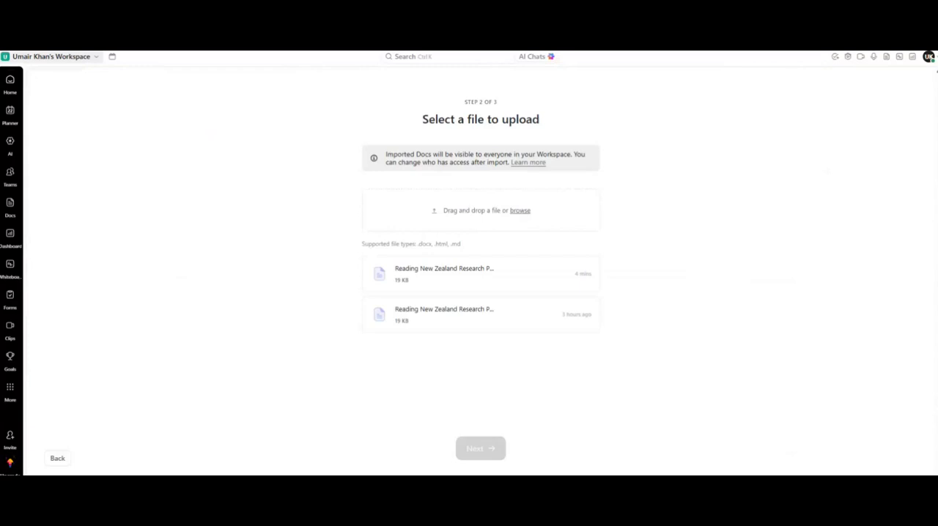
double_click(305, 243)
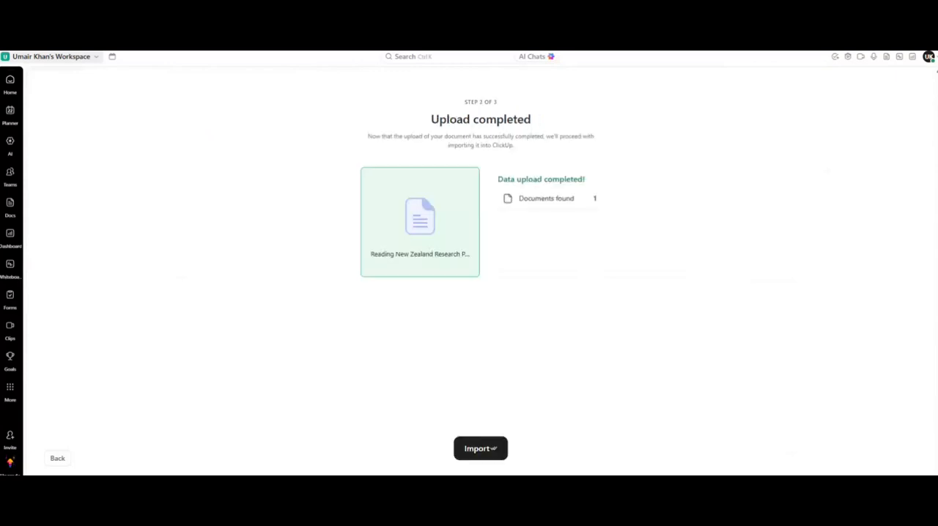
left_click(475, 450)
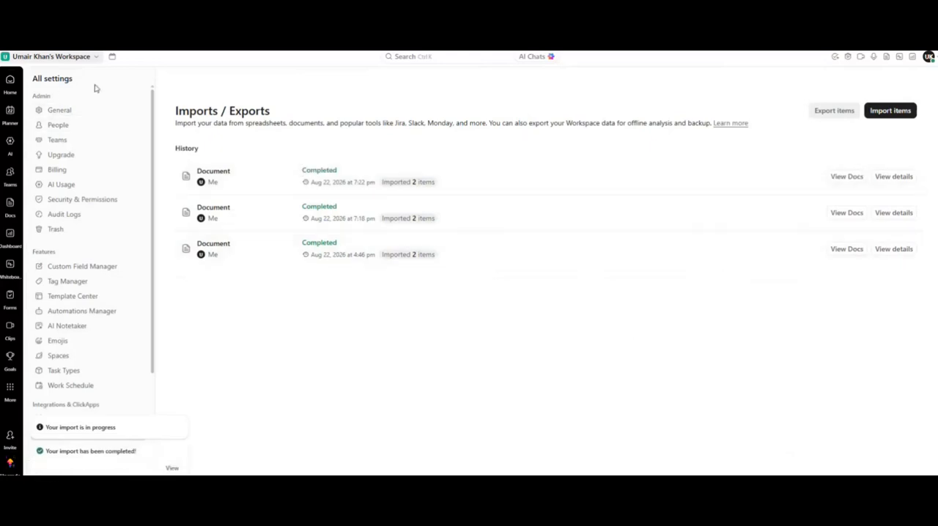
Open a new AI chat from Home in Find mode with Docs as the search source.
mouse_move(10, 87)
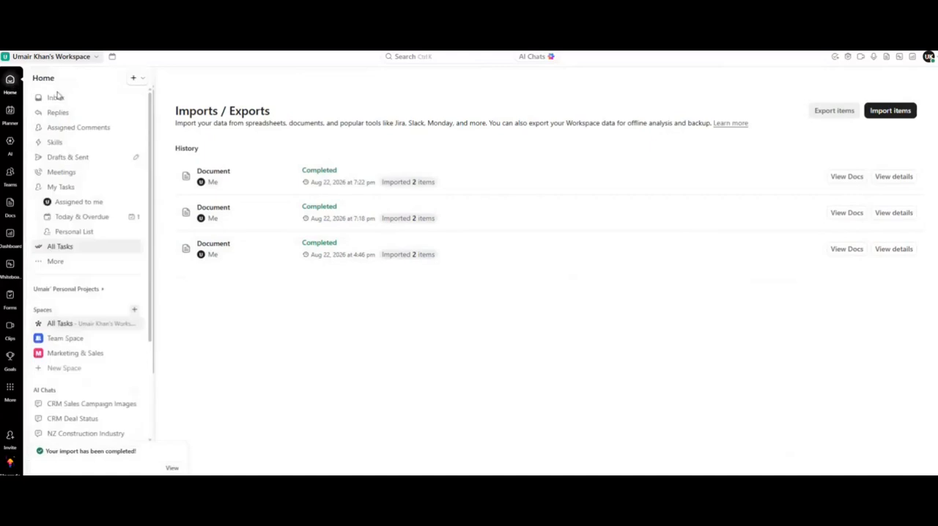
left_click(10, 83)
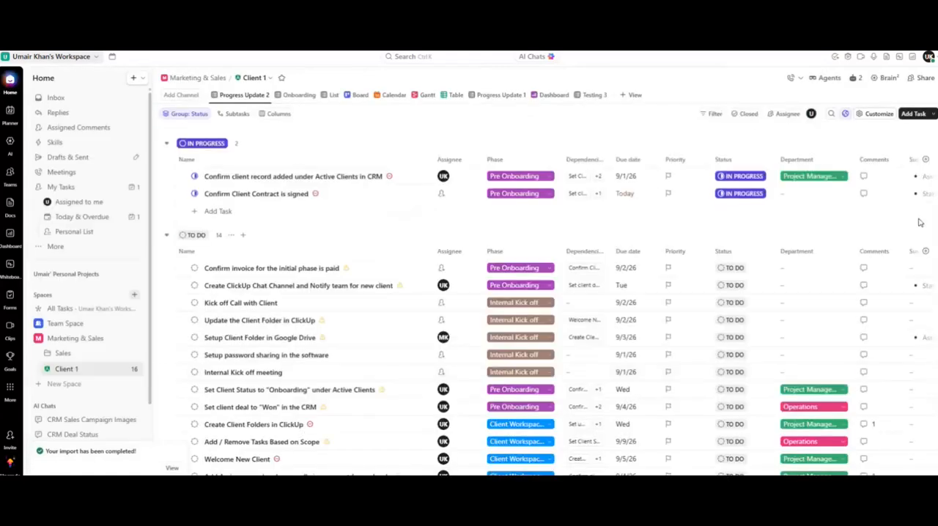
left_click(531, 59)
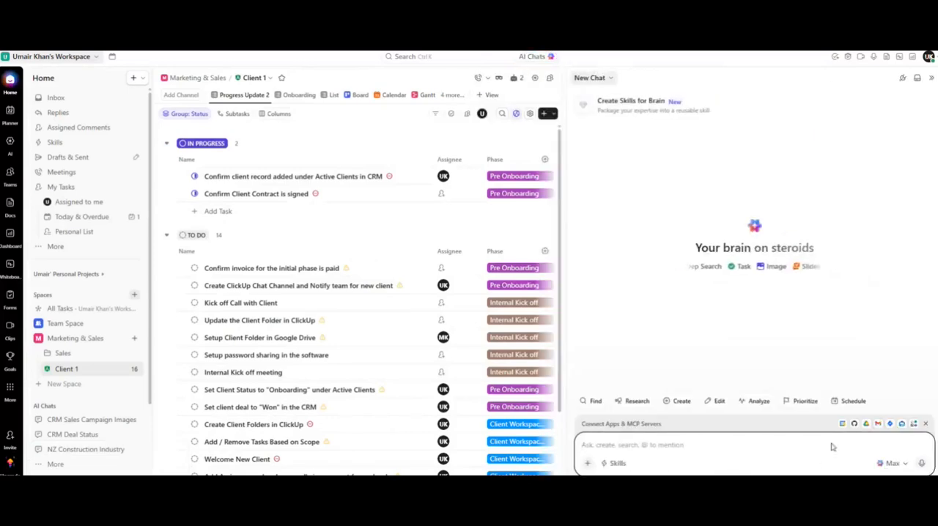
left_click(904, 470)
left_click(715, 462)
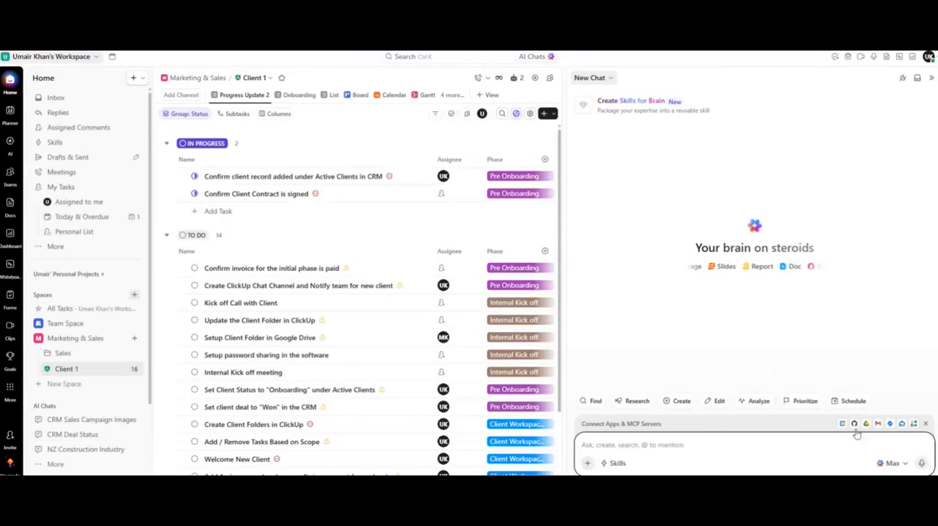
left_click(594, 403)
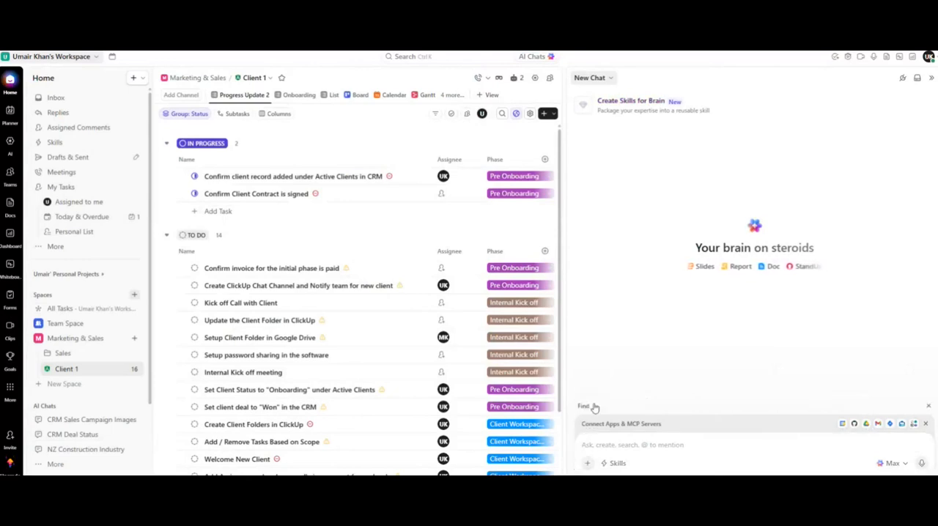
left_click(587, 464)
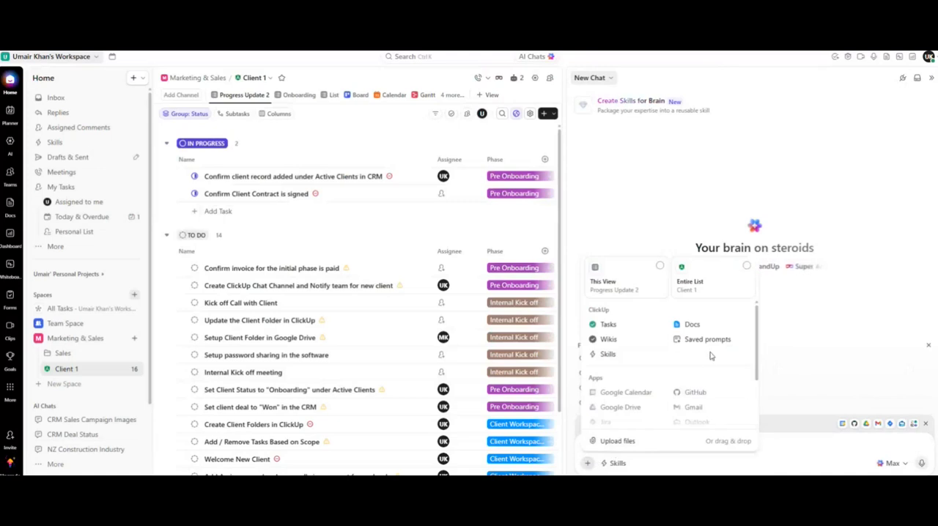
left_click(692, 325)
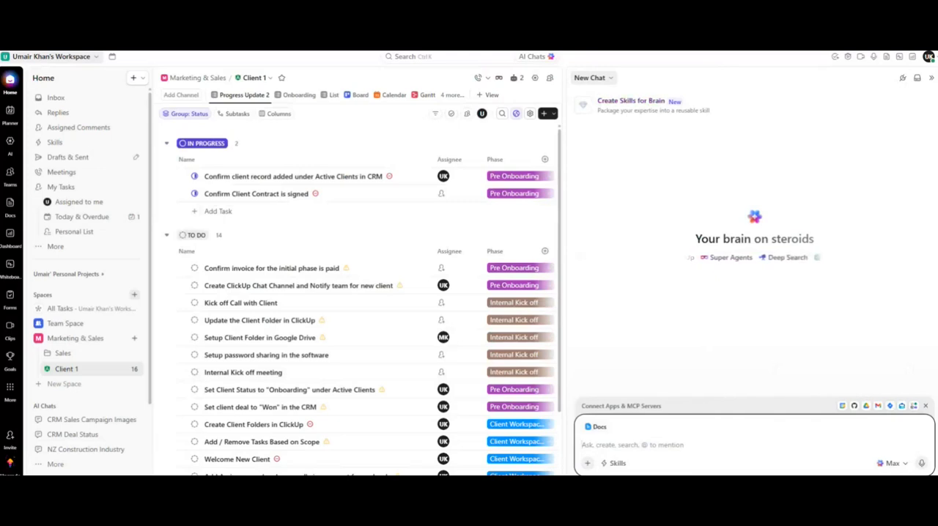
Ask the AI 'Tell me about details for New Zealand as per it's construction industry'.
type("Tell me ab")
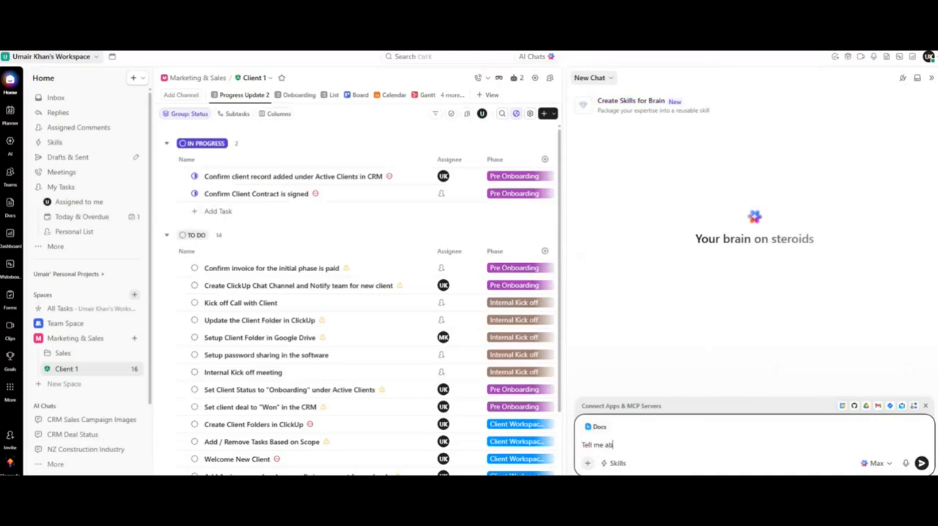
type("out details")
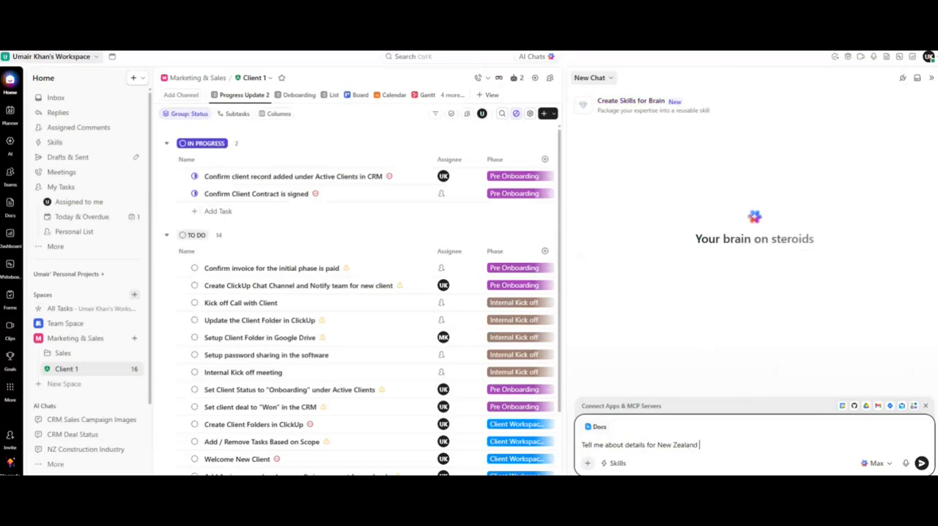
type("for New Zealand as per it's cons")
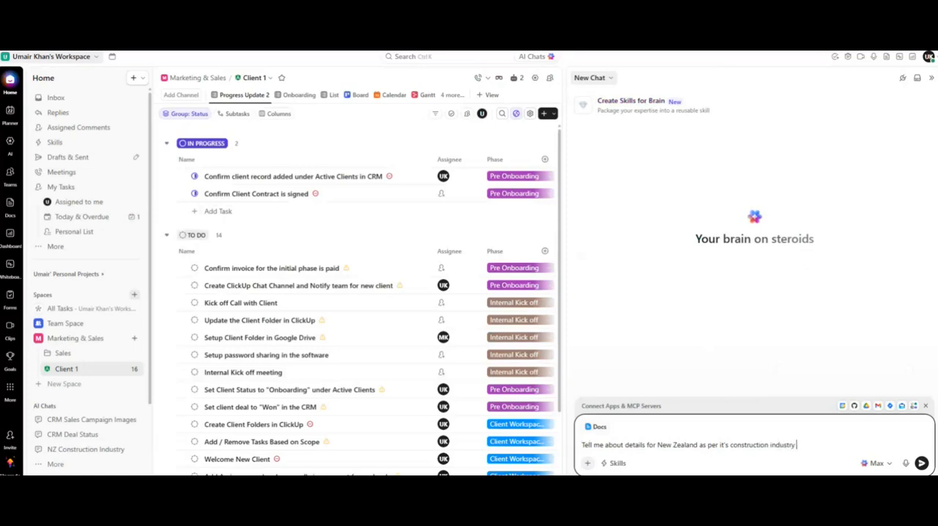
type("truction industry")
key("Return")
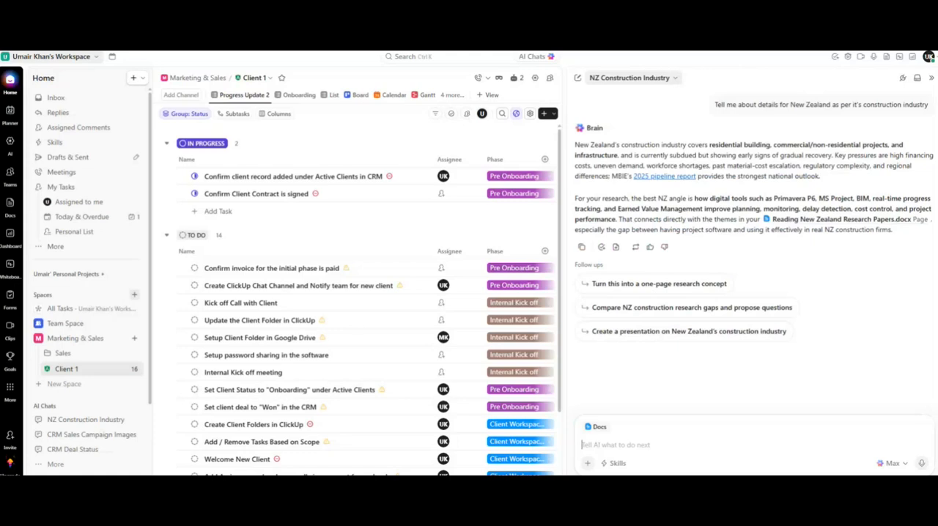
Close the AI panel and open the Internal Kick off meeting task to review its details.
left_click(931, 77)
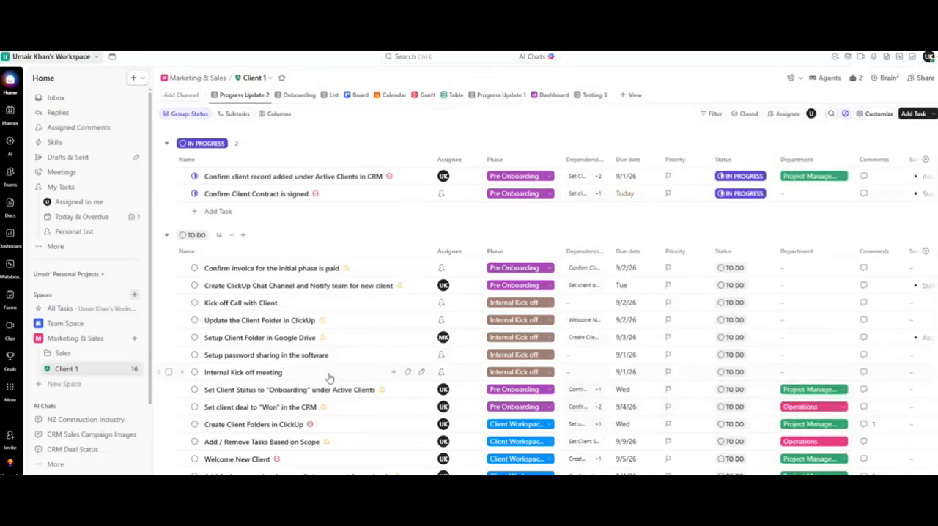
scroll(330, 377, "down", 2)
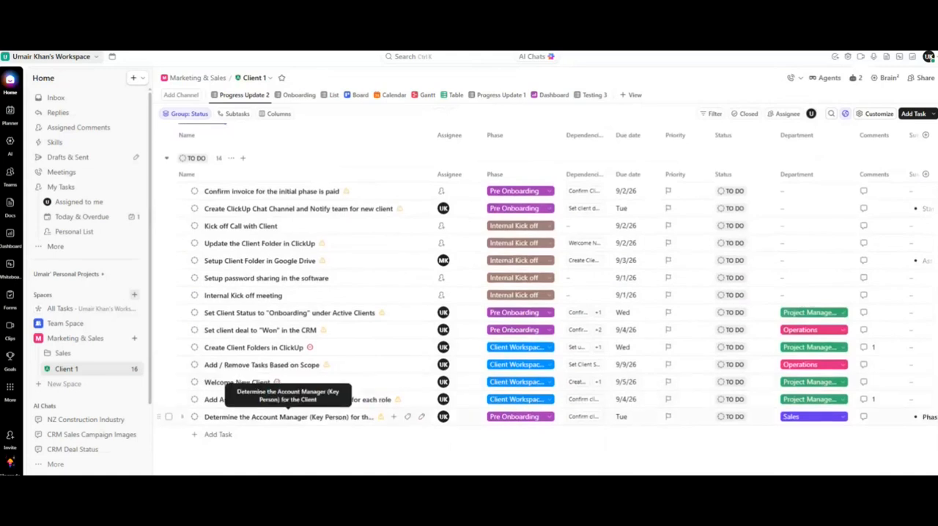
left_click(264, 296)
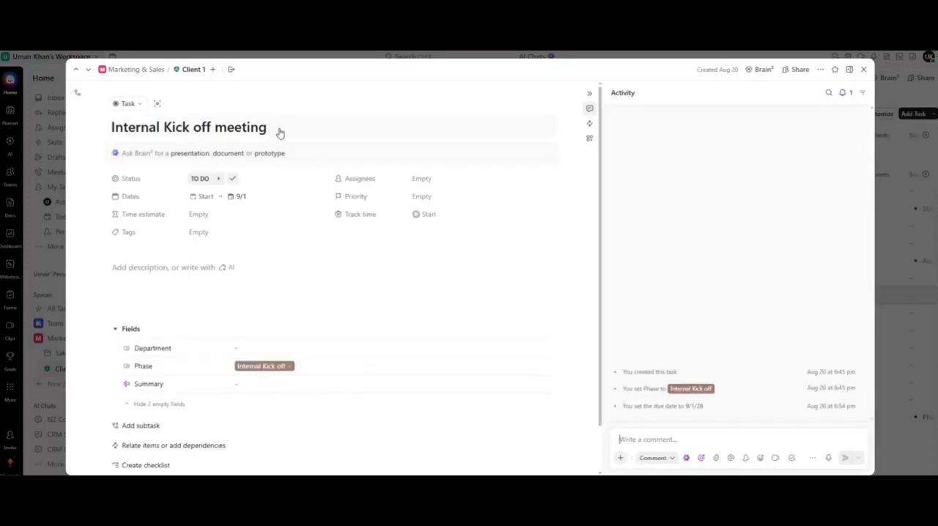
left_click_drag(289, 132, 95, 134)
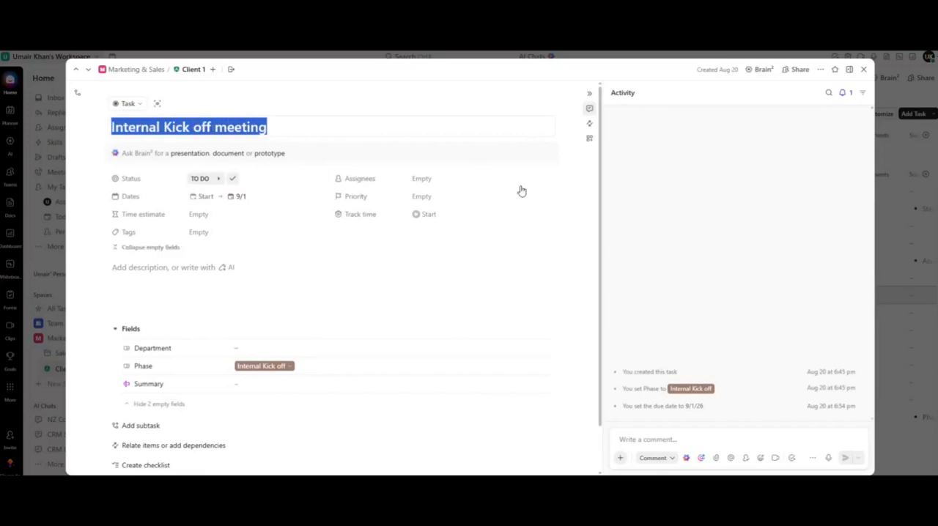
left_click(864, 69)
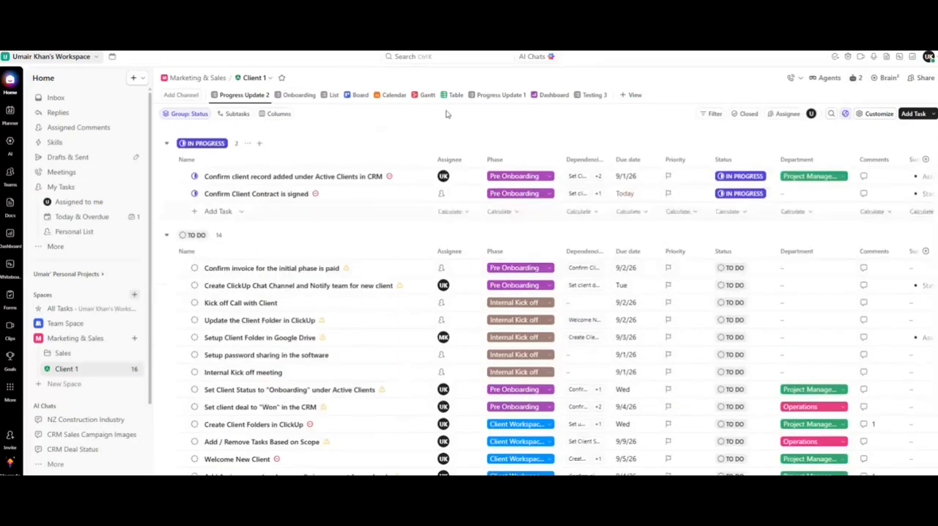
Ask a new AI chat 'share updates for the Internal Kick off meeting. When was the ticket created. What is the status and whom is it assigned to'.
left_click(530, 57)
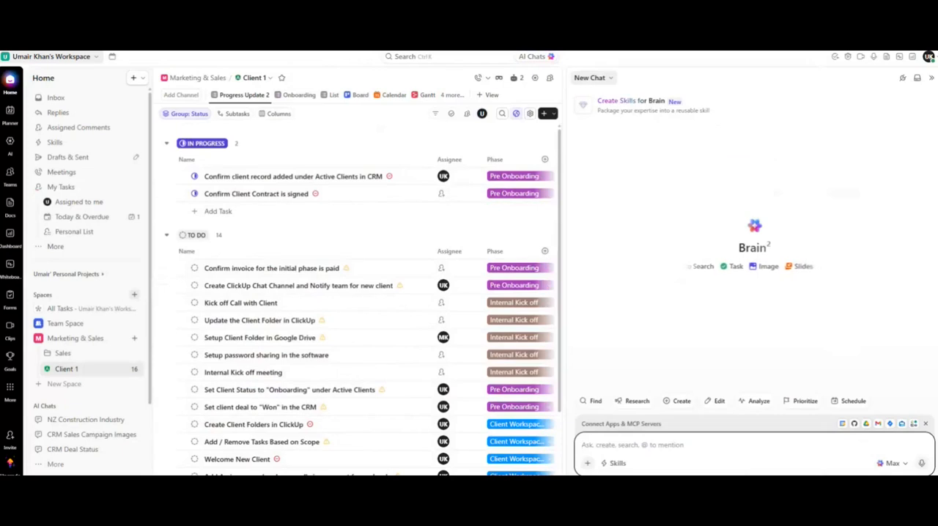
type("share u")
type("pdates for the")
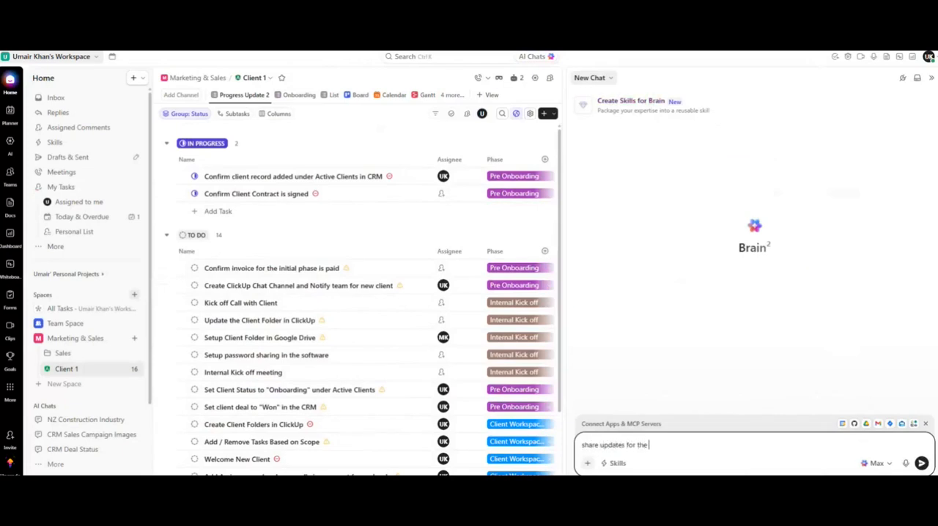
type(" Internal Kick off meeting. When weas")
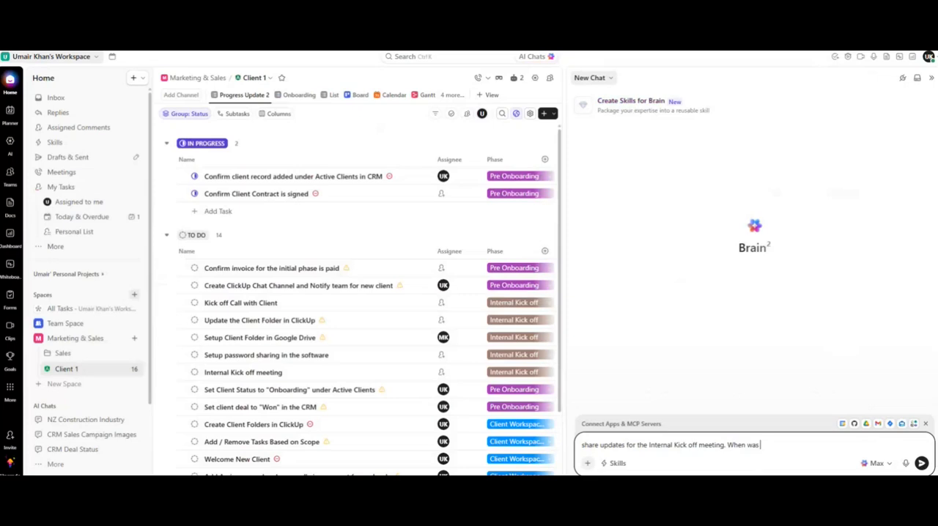
type("e ticket created. Wh")
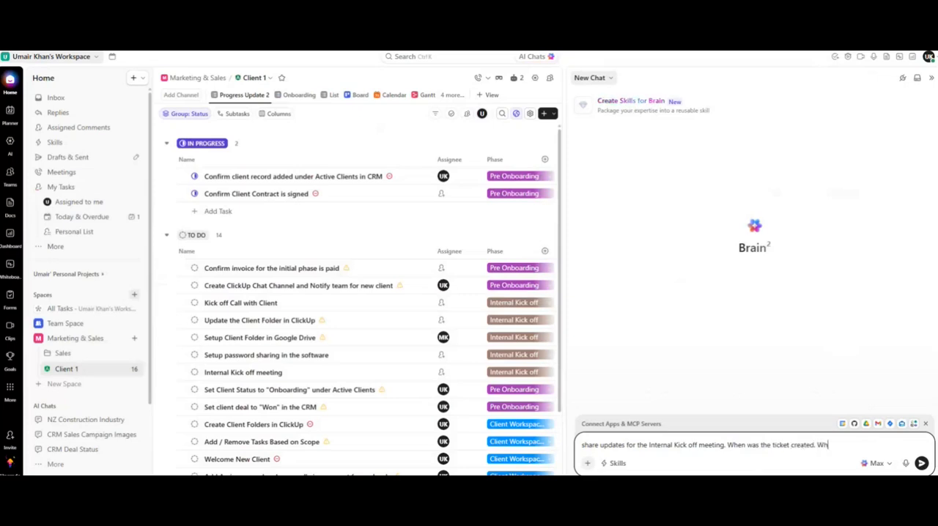
type("at is hethe statyu")
key("BackSpace")
type("us and whom is")
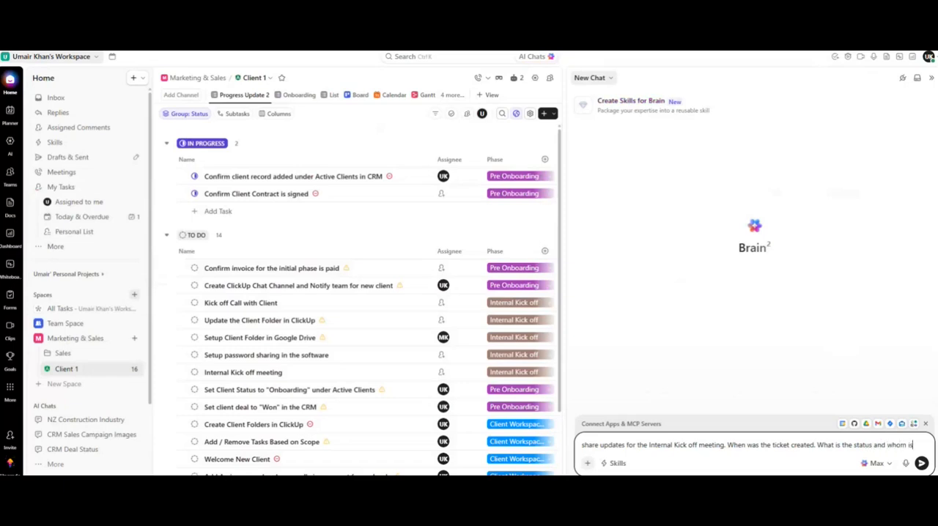
type(" it assigned to")
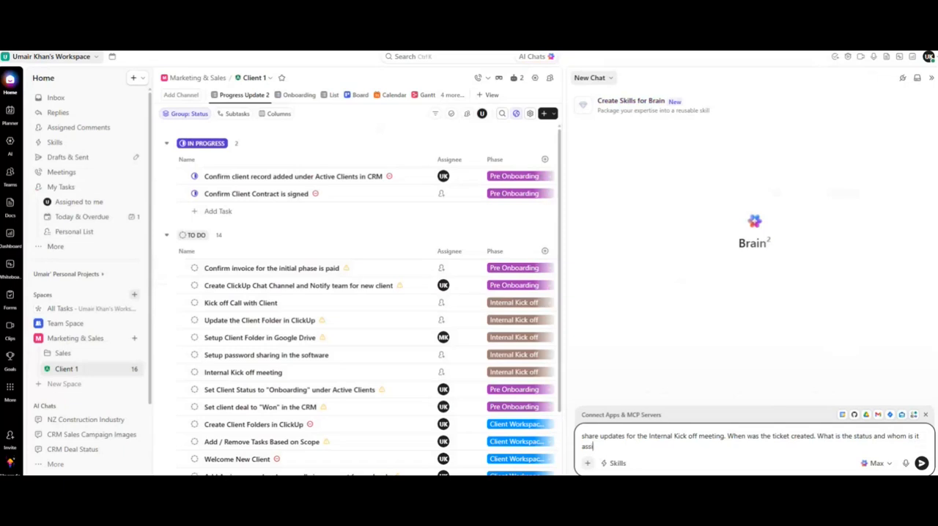
key("Return")
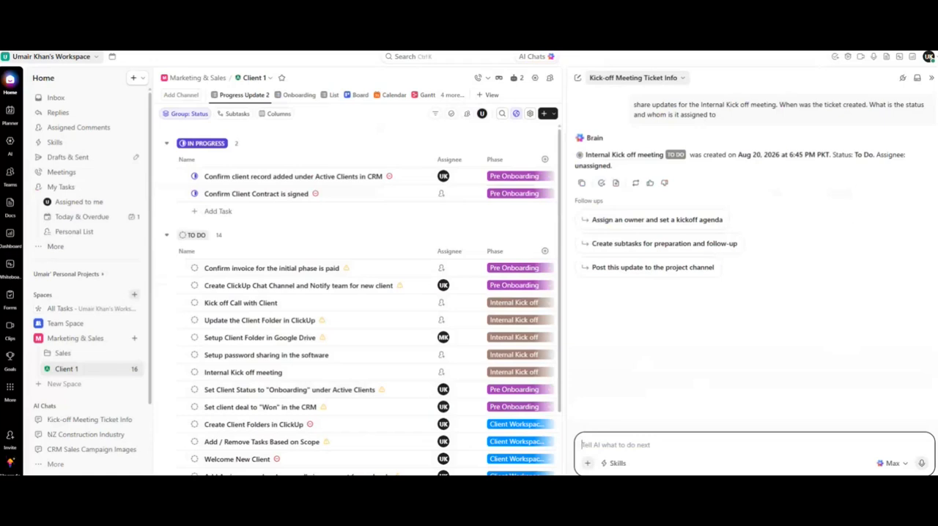
Start a new AI chat and ask 'Please share an update for all the tasks, which were created from July 01, 2026 to current date. Share the ticket assignment details and progress status'.
left_click(931, 77)
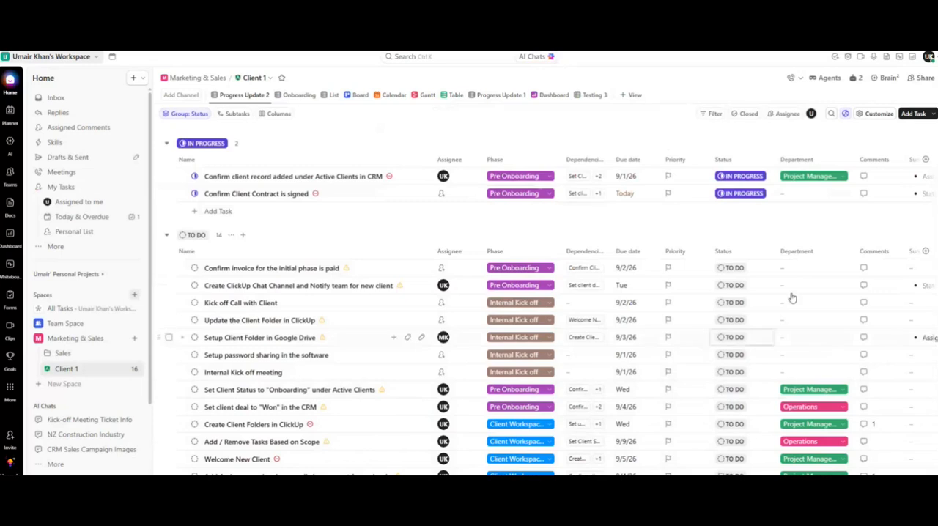
left_click(537, 58)
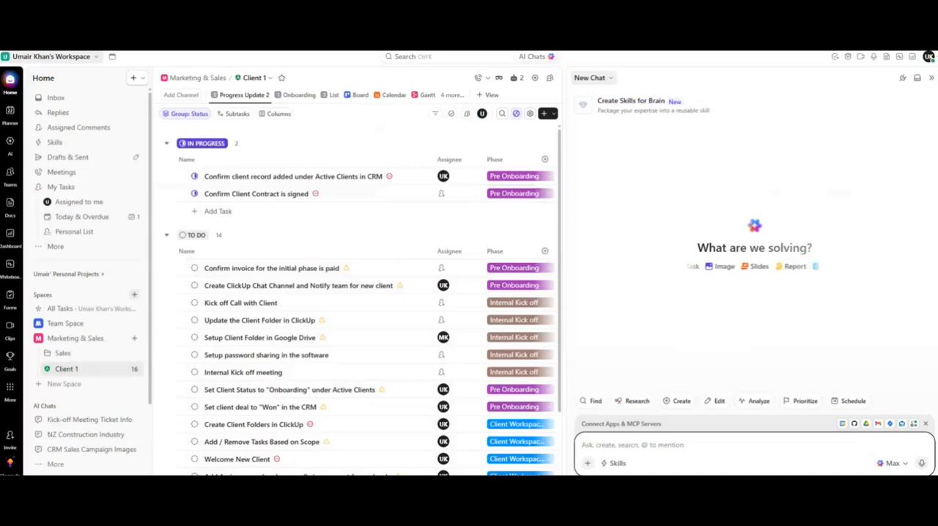
type("Please")
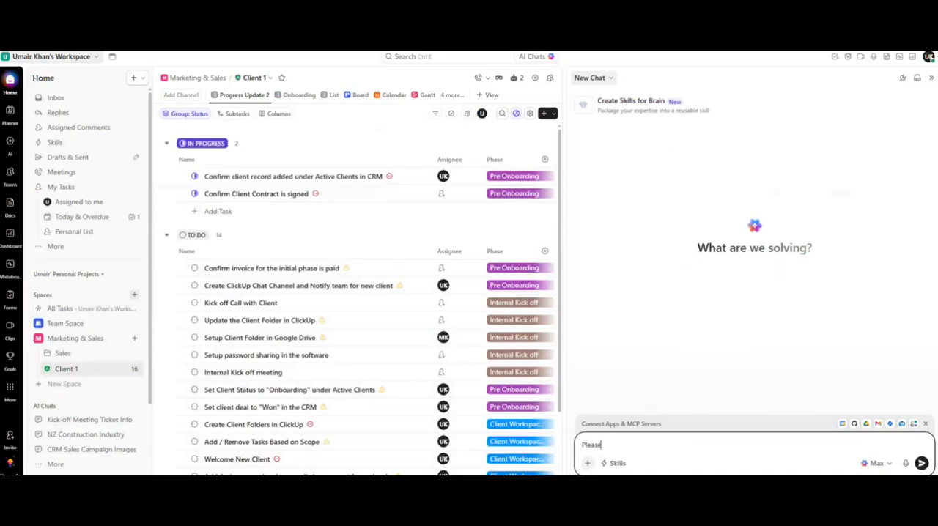
type(" share an update for all the tasts")
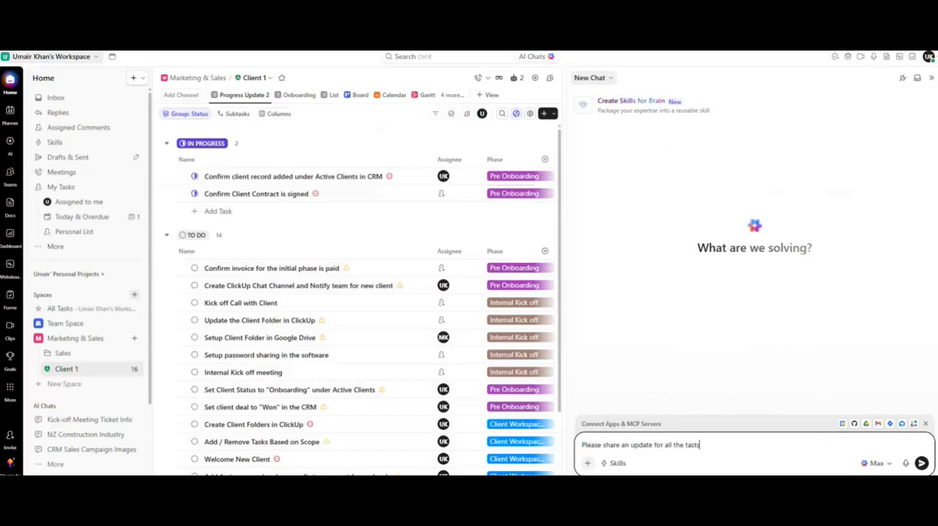
key("BackSpace")
key("BackSpace")
type("ks, which were created fr")
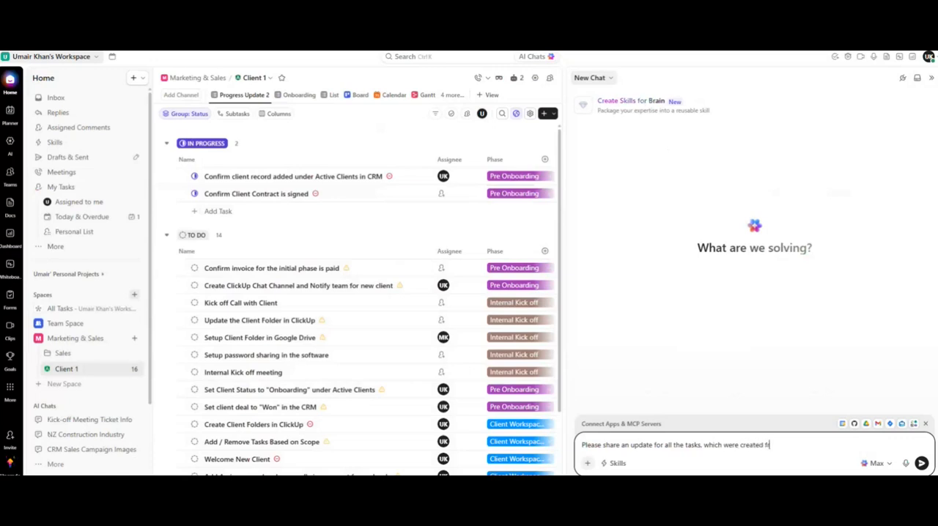
type("om July 01, 2026 to current ")
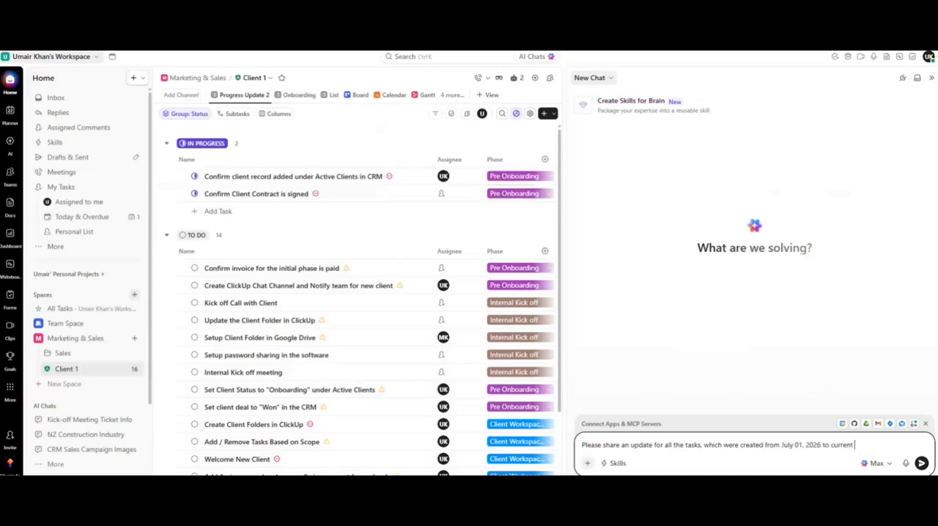
type("date. Share the ticket assignment de")
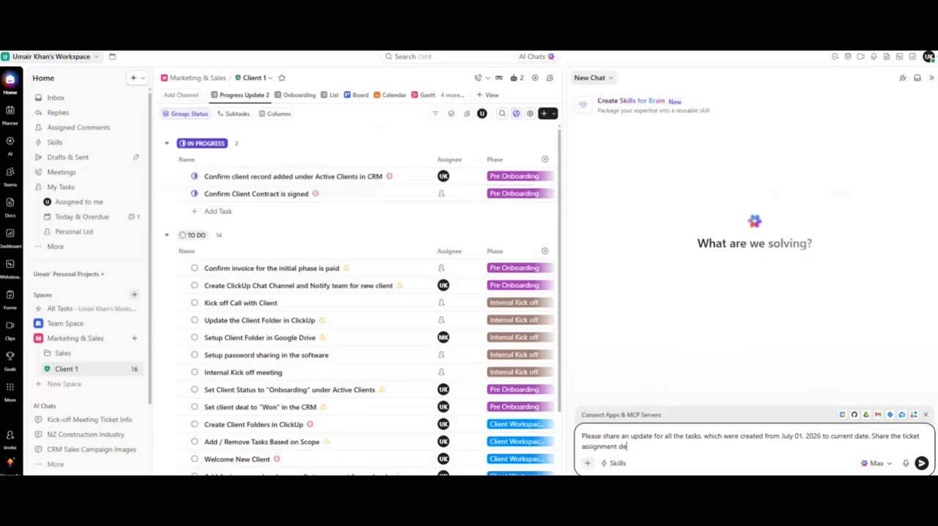
type("tails and progress status")
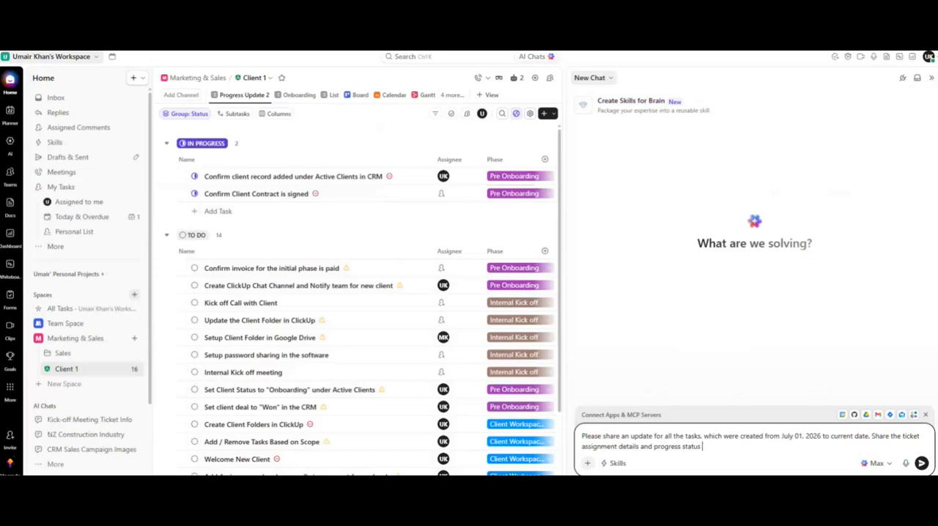
key("Return")
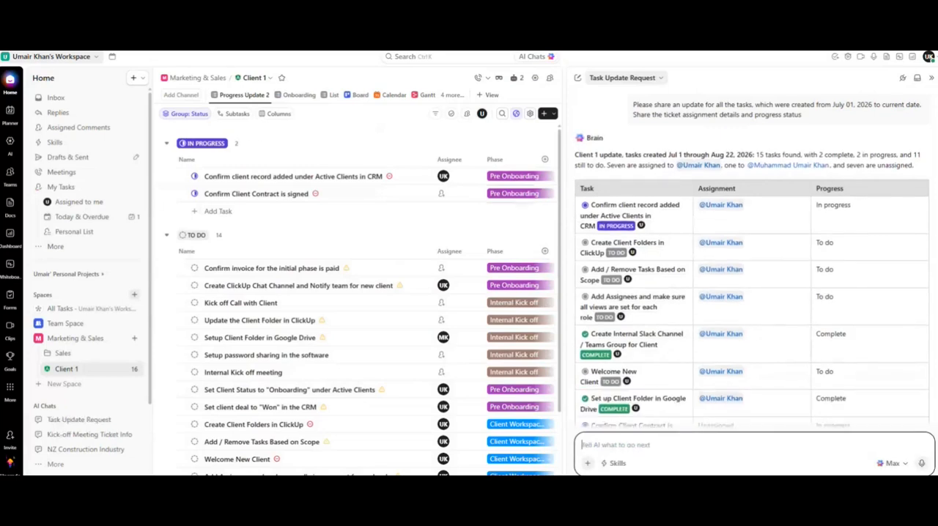
Review the AI's task table, then ask it 'please summarize the above into 50 words no more'.
scroll(761, 341, "down", 10)
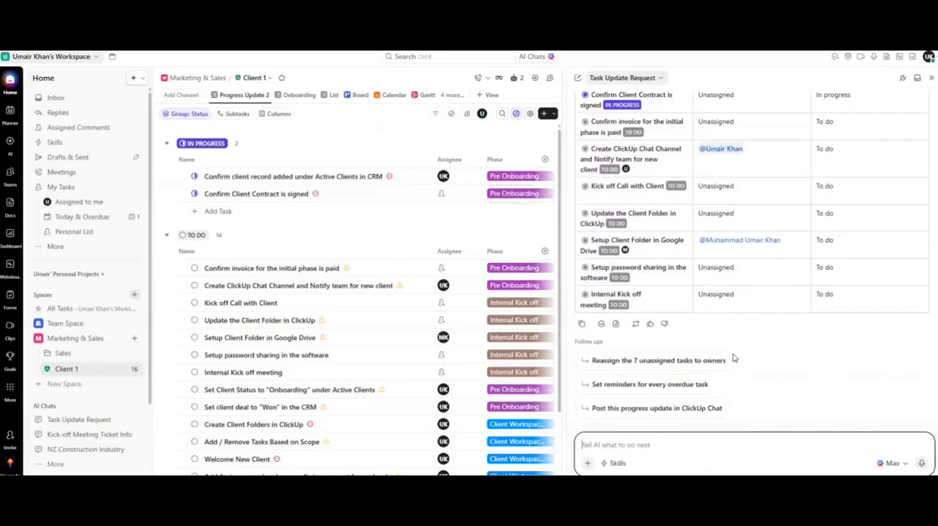
scroll(741, 362, "up", 10)
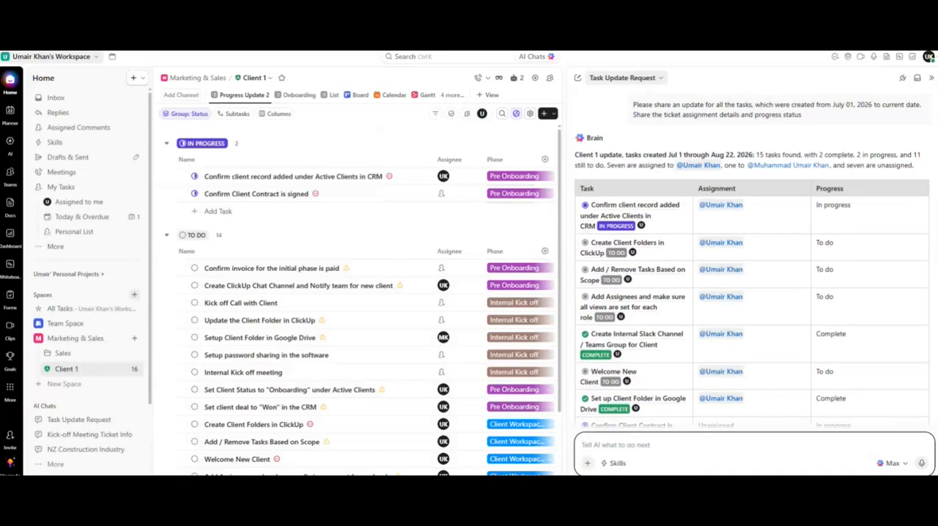
type("please summarize the above into 50 words no more")
key("Return")
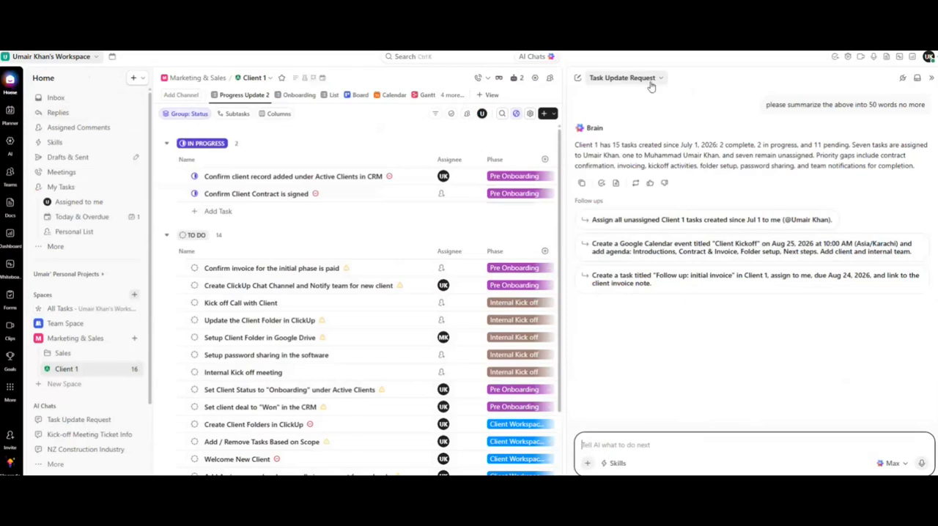
Open a new AI chat on the Progress Update 2 list asking how to automate assigning every newly created task to yourself.
left_click(934, 78)
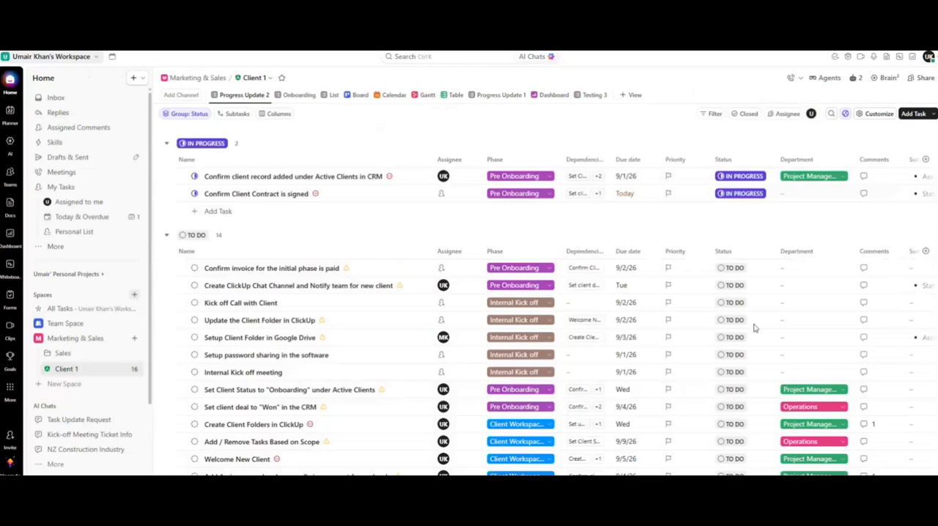
left_click(888, 78)
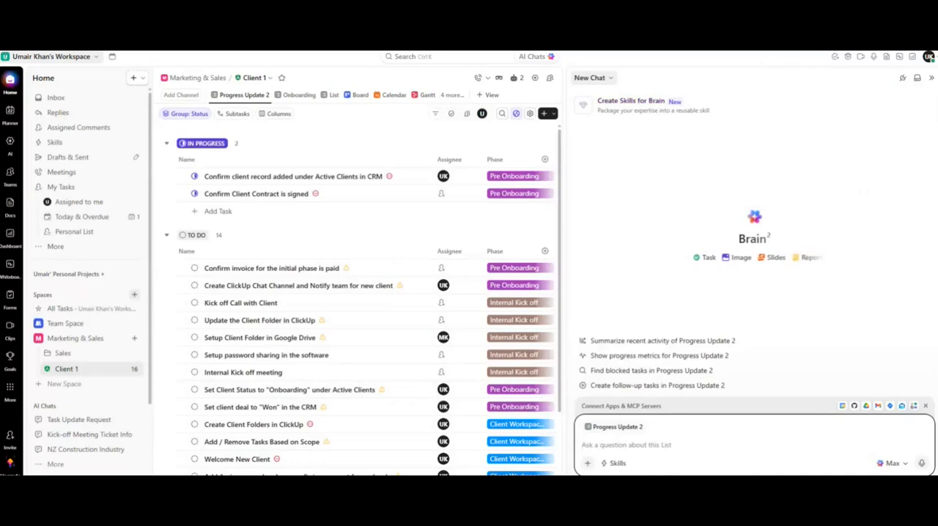
type("I wa")
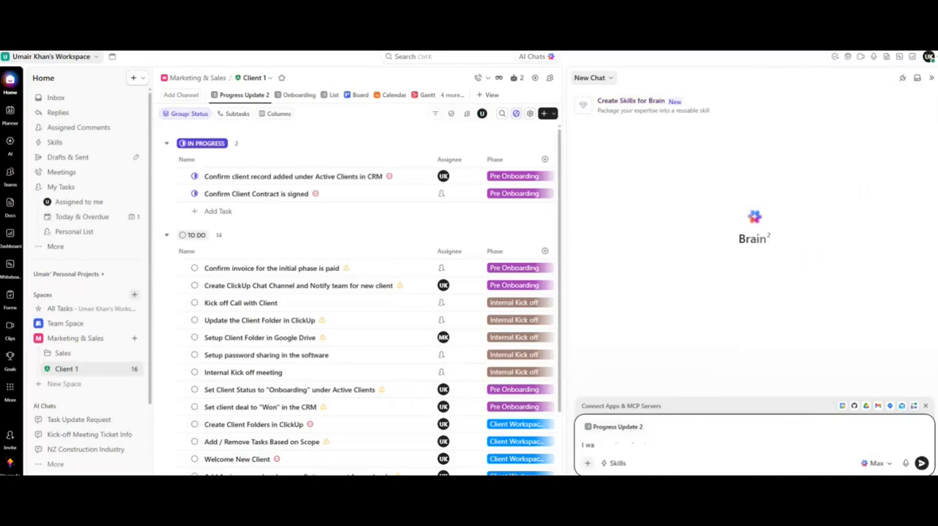
type("nt to")
key("BackSpace")
key("BackSpace")
key("BackSpace")
key("BackSpace")
type("nt all tasks to be automated. ")
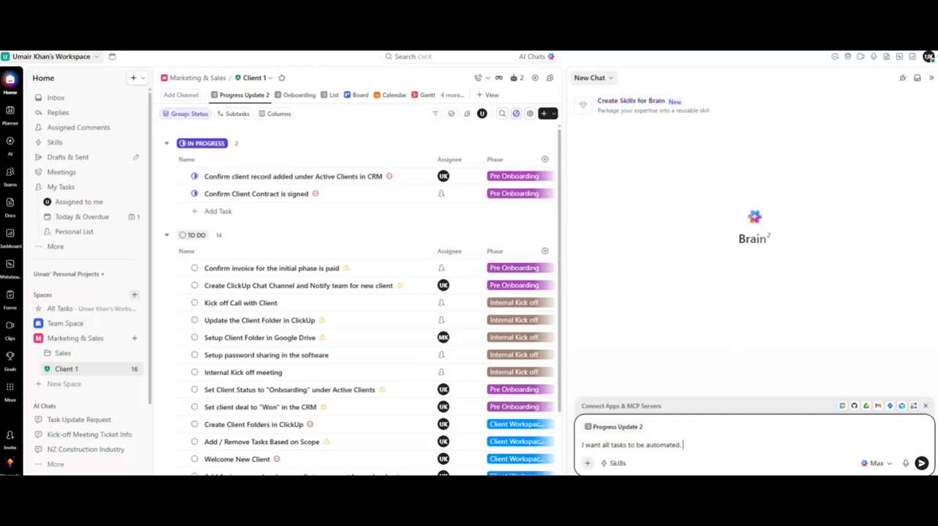
type("As soom")
key("BackSpace")
key("BackSpace")
type("n as a task")
type("is created. Please assign it to me. Pleas")
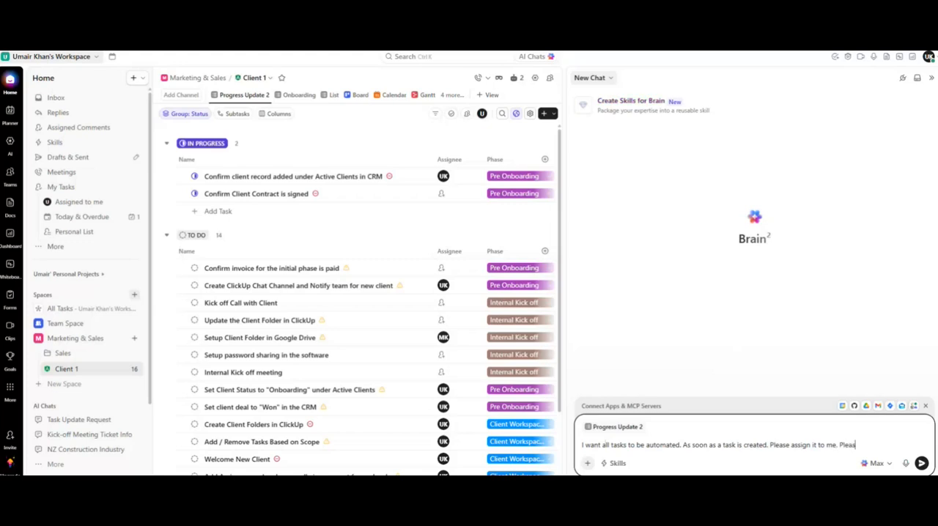
type("e sahre the process")
left_click(869, 445)
type("a")
key("End")
type("of ho")
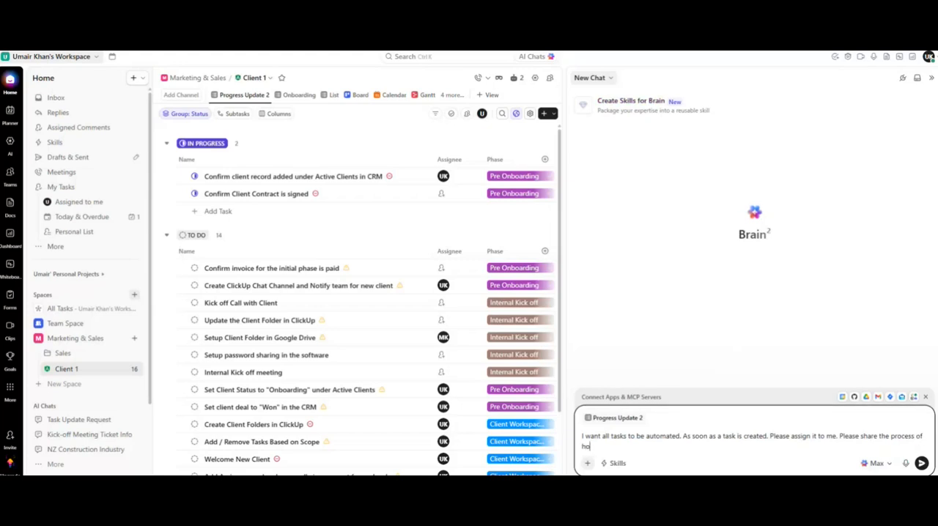
type("w to automate")
key("Return")
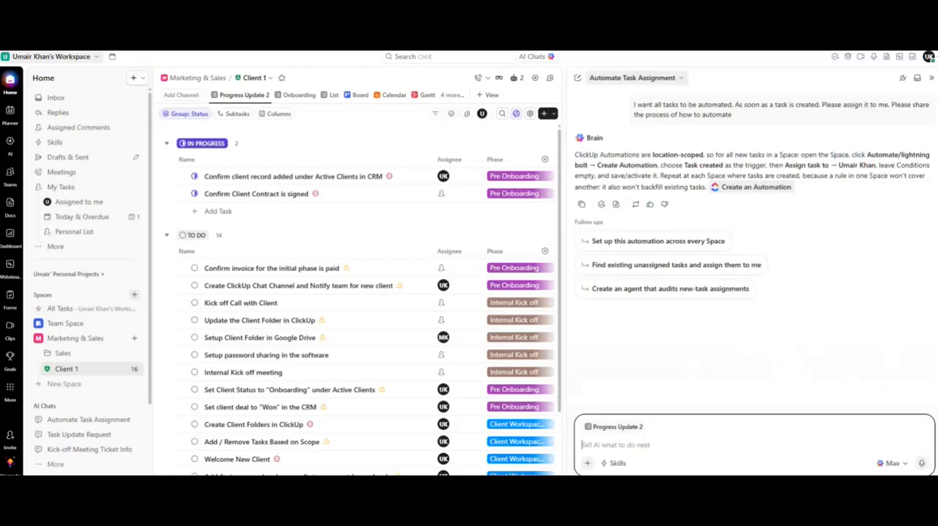
Add a new AI Summary custom field column to the list using the Progress Updates template.
left_click(931, 78)
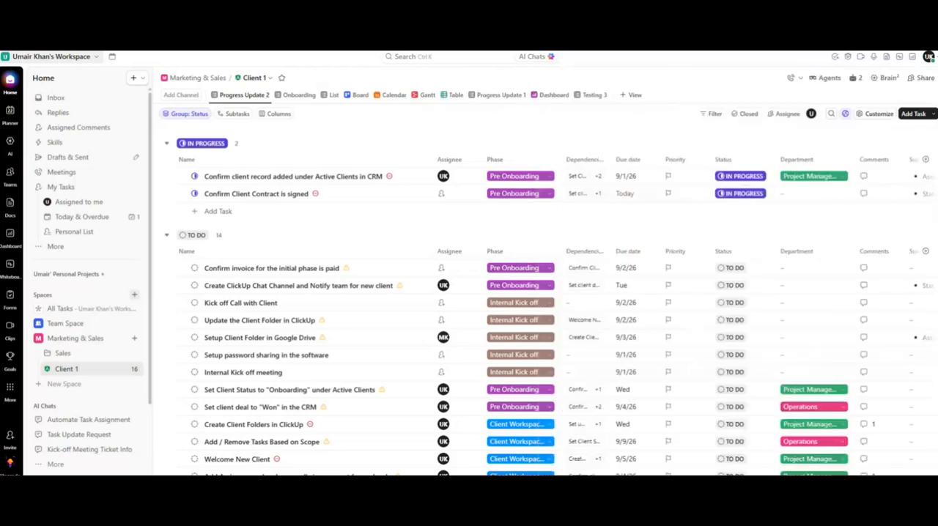
scroll(542, 315, "right", 2)
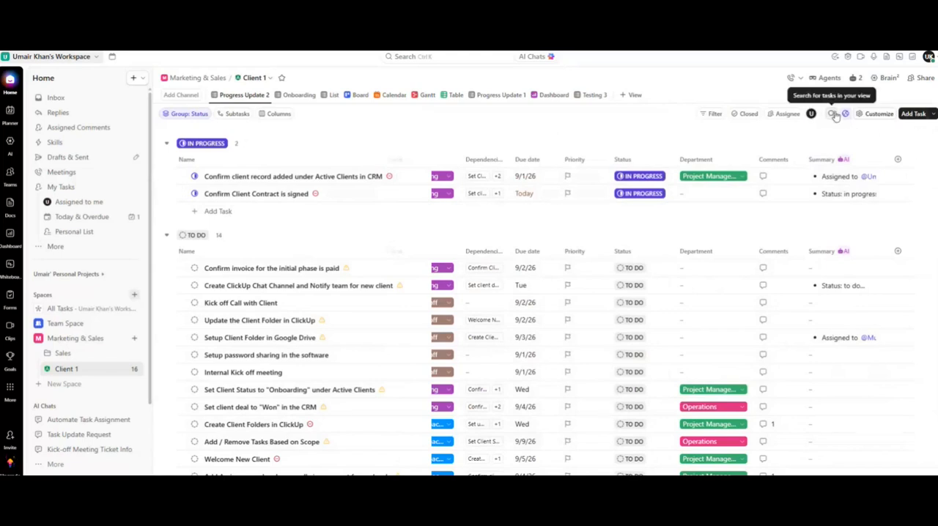
left_click(897, 159)
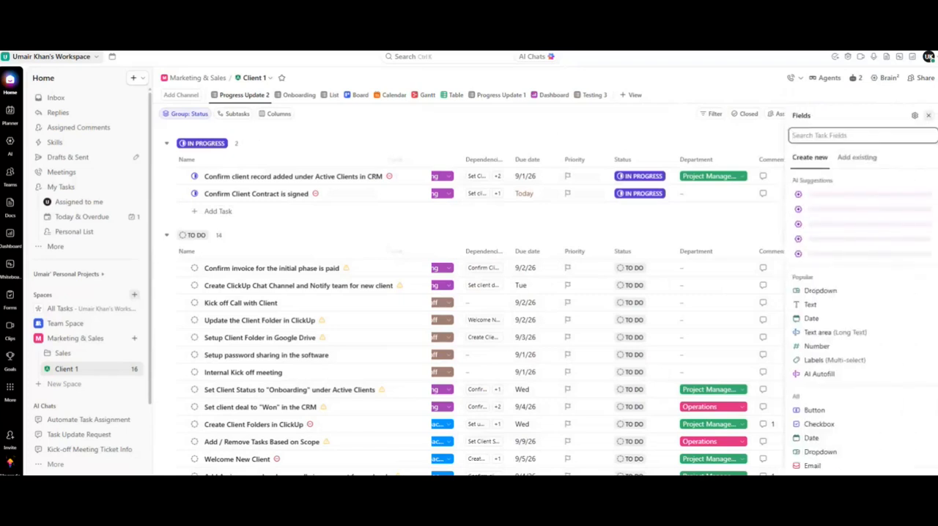
type("AI")
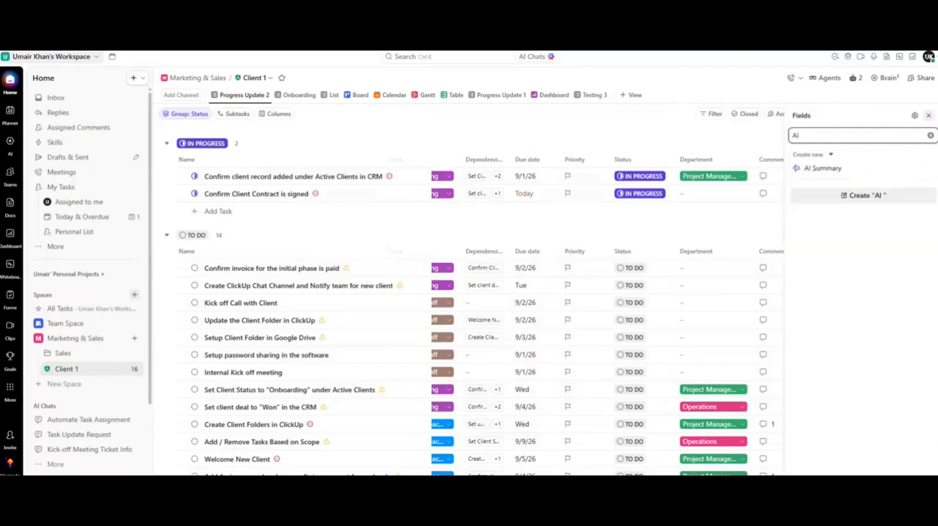
left_click(828, 168)
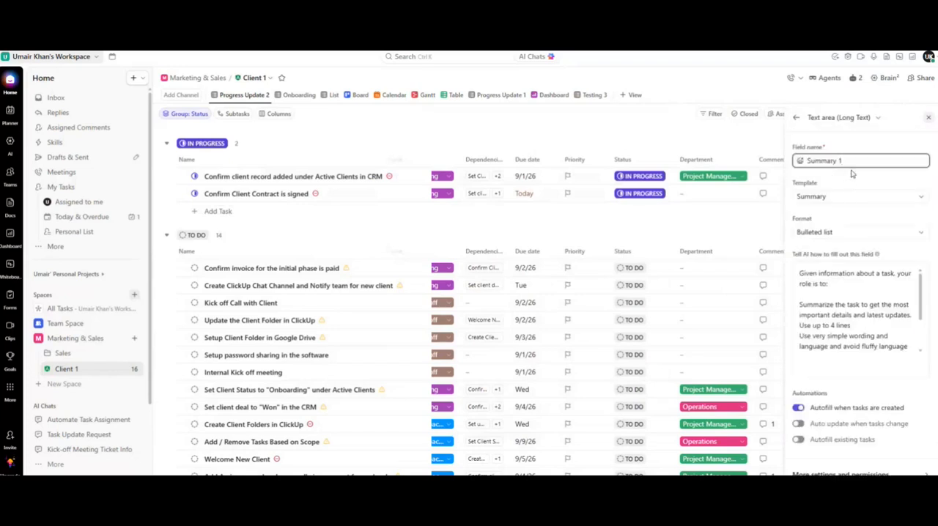
left_click(843, 197)
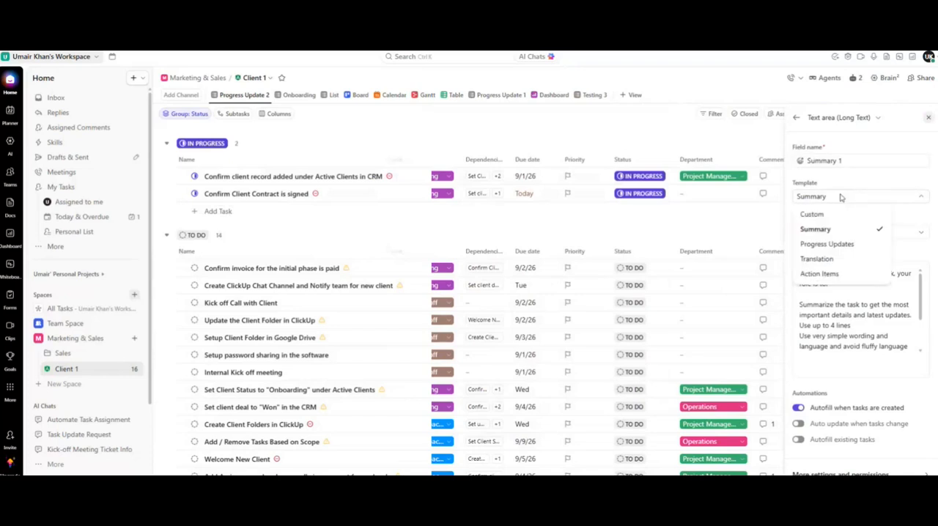
left_click(829, 244)
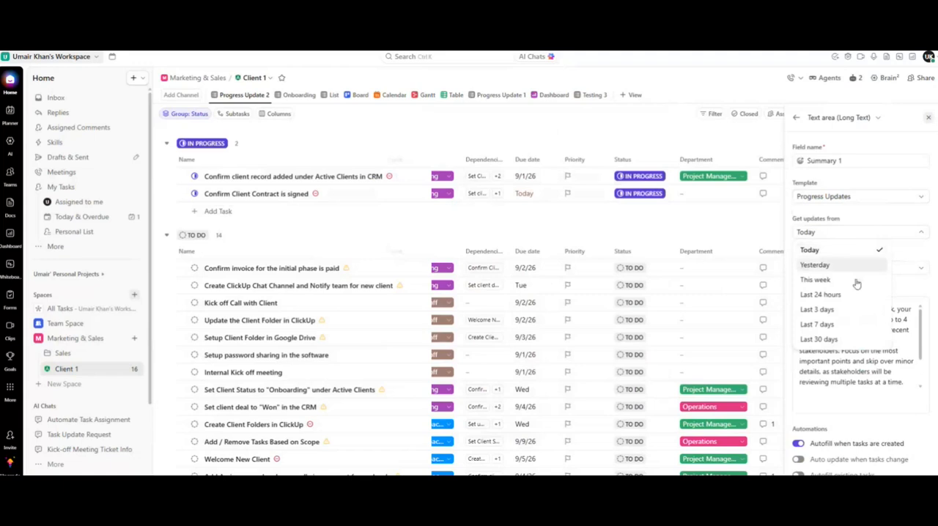
Set the field's format to Short, turn on auto update when tasks change, and create the field.
left_click(876, 228)
left_click(877, 267)
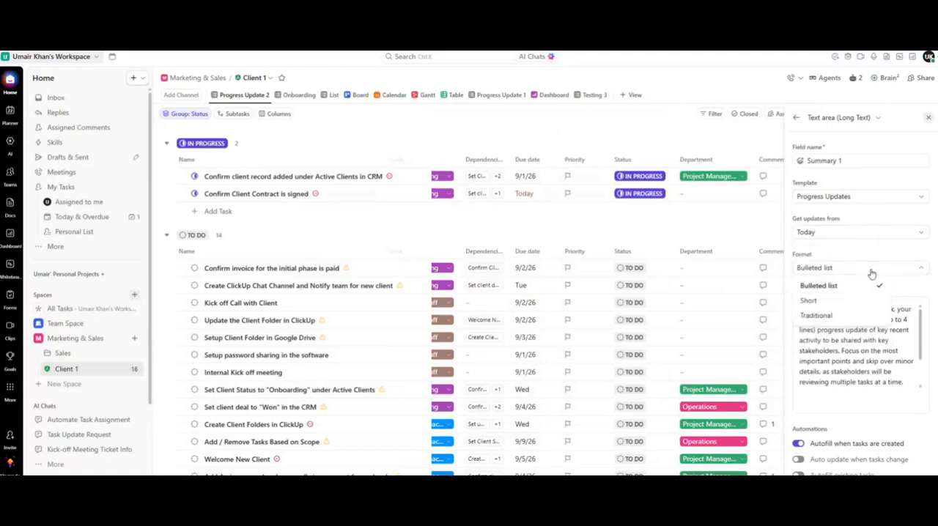
left_click(841, 302)
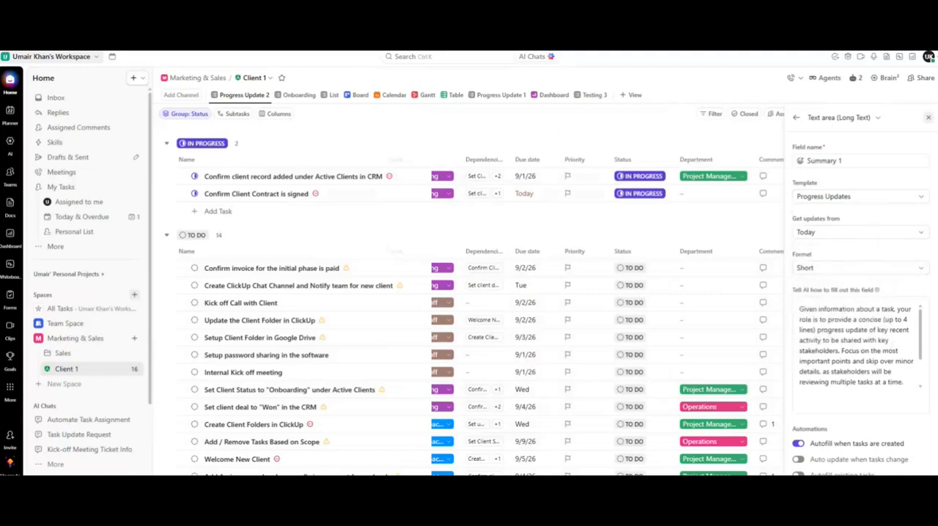
scroll(851, 418, "down", 2)
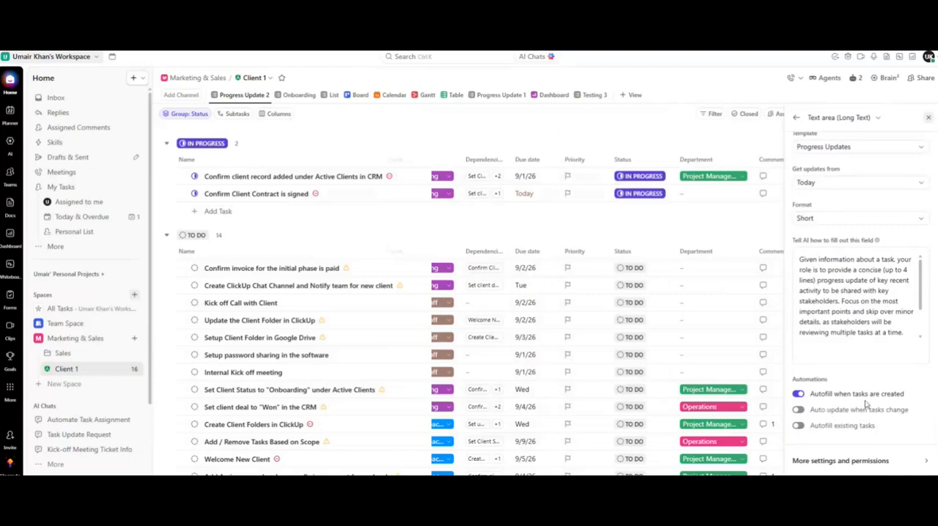
left_click(799, 410)
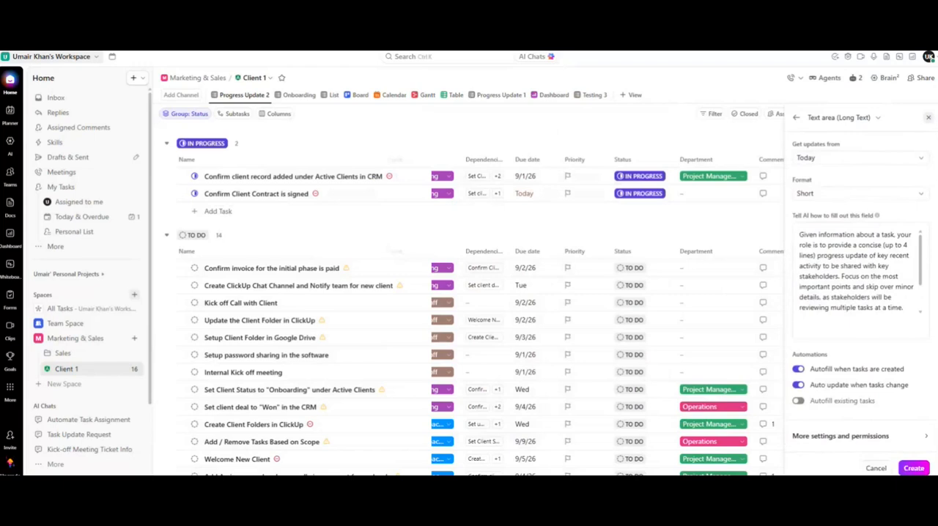
left_click(912, 470)
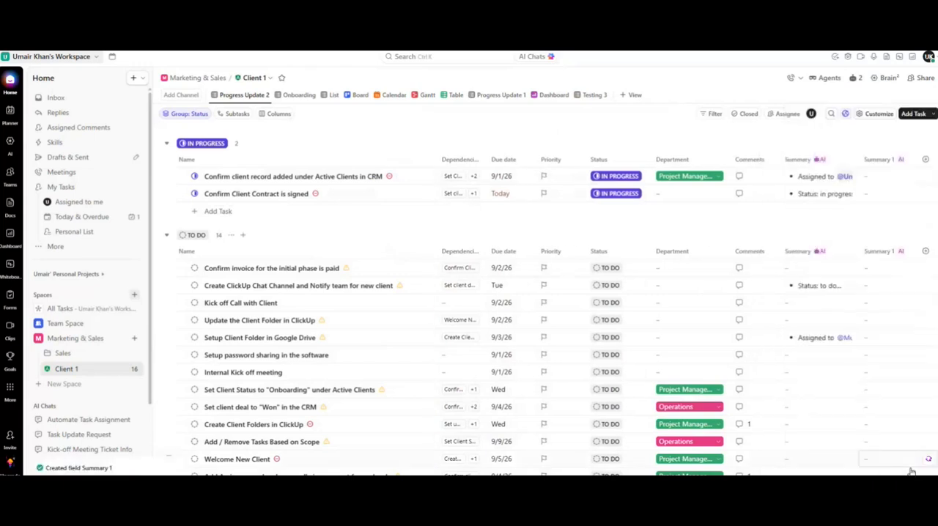
Delete the newly created Summary 1 field from the list.
left_click(885, 159)
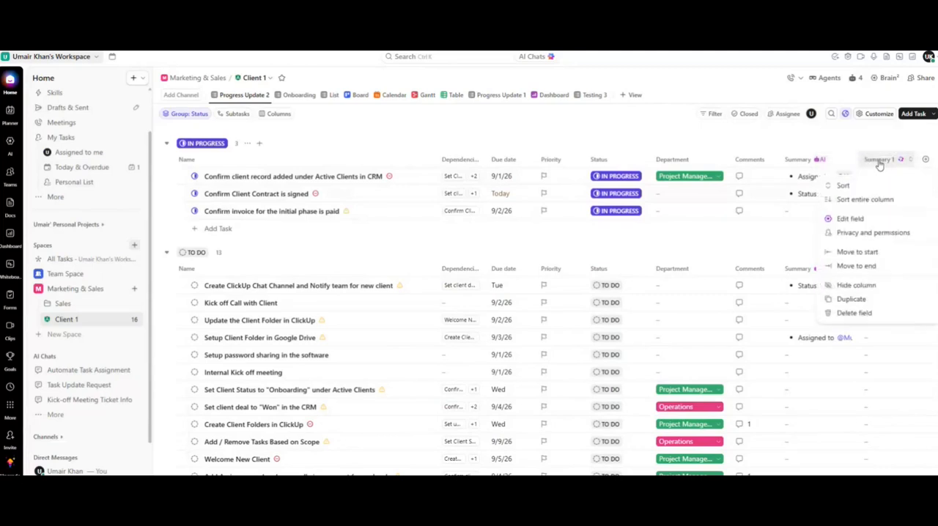
left_click(887, 313)
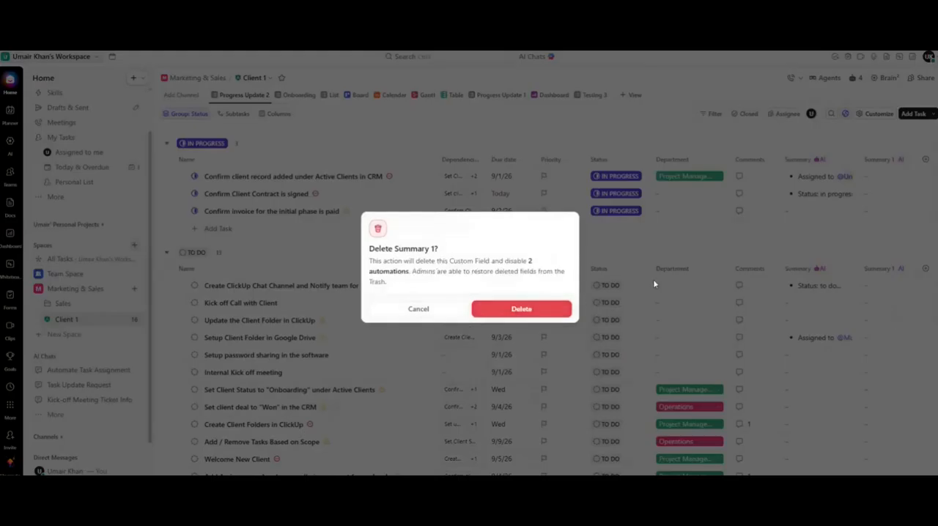
left_click(565, 308)
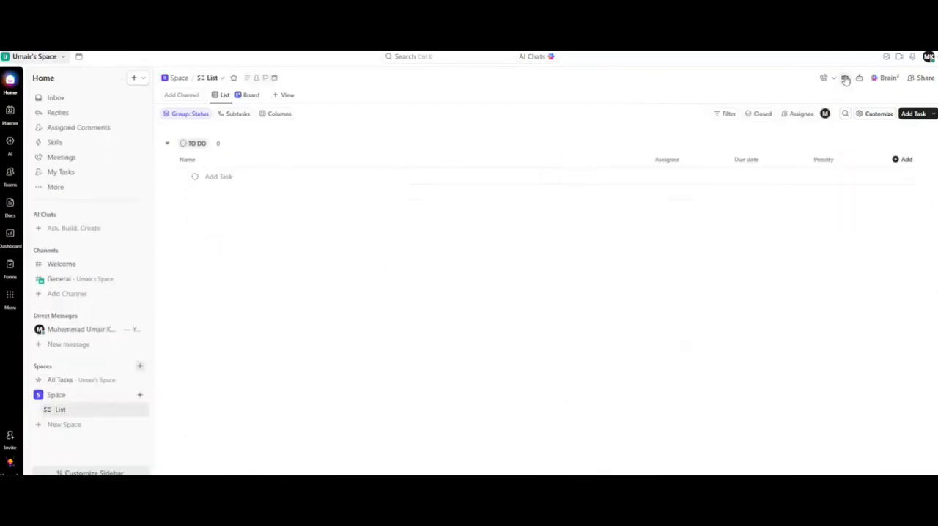
Open the agents panel for the list in the other workspace.
left_click(845, 77)
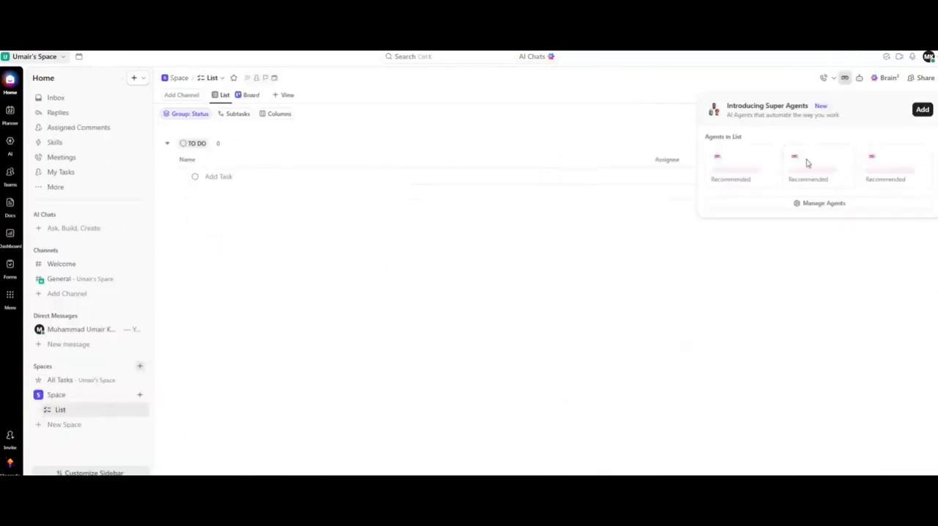
Start creating a new agent for the list and set its trigger type to Tasks so it fires on task creation.
left_click(827, 206)
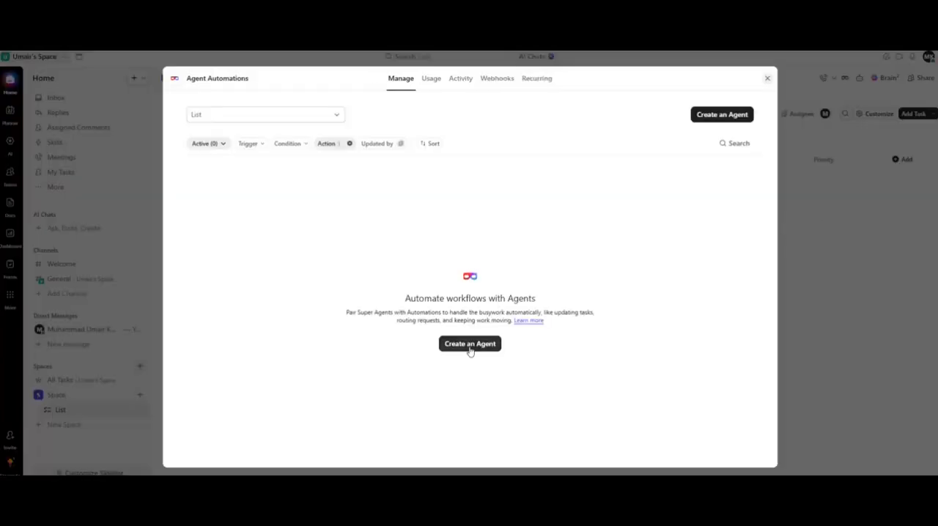
left_click(470, 344)
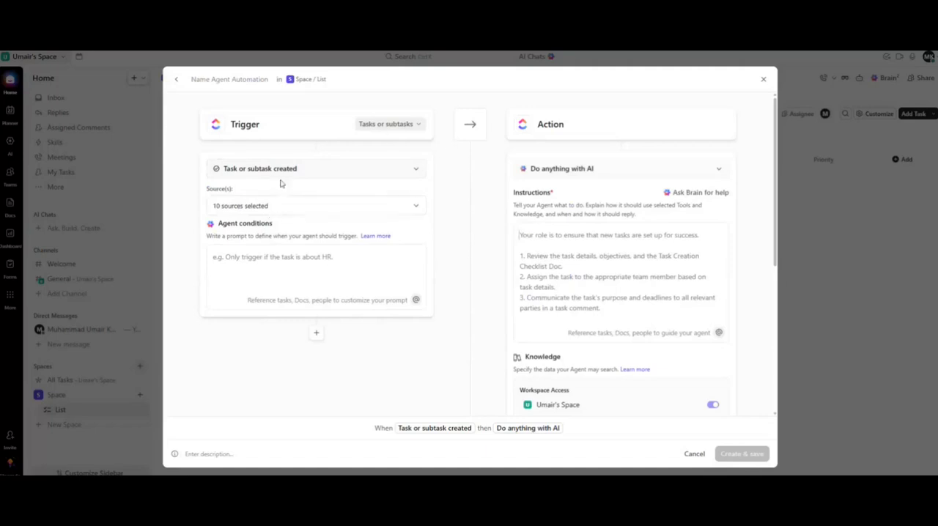
left_click(377, 124)
left_click(379, 146)
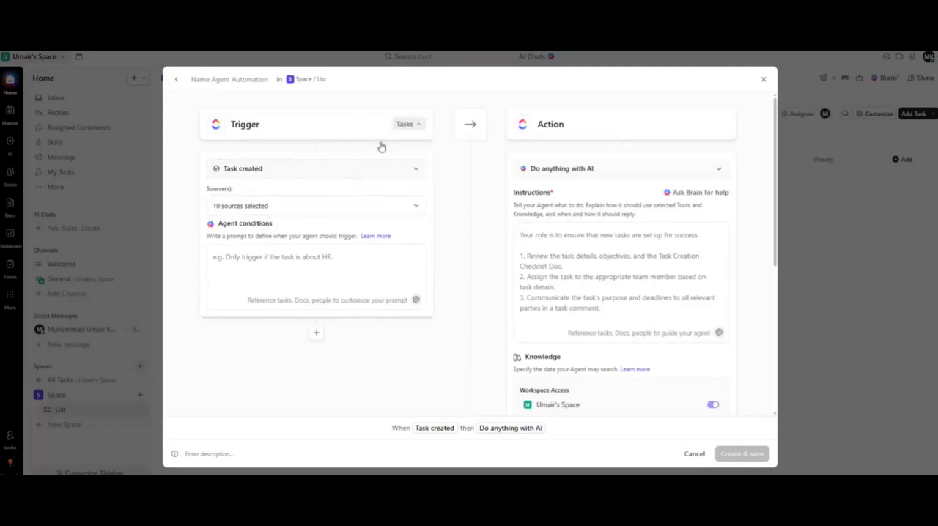
left_click(308, 214)
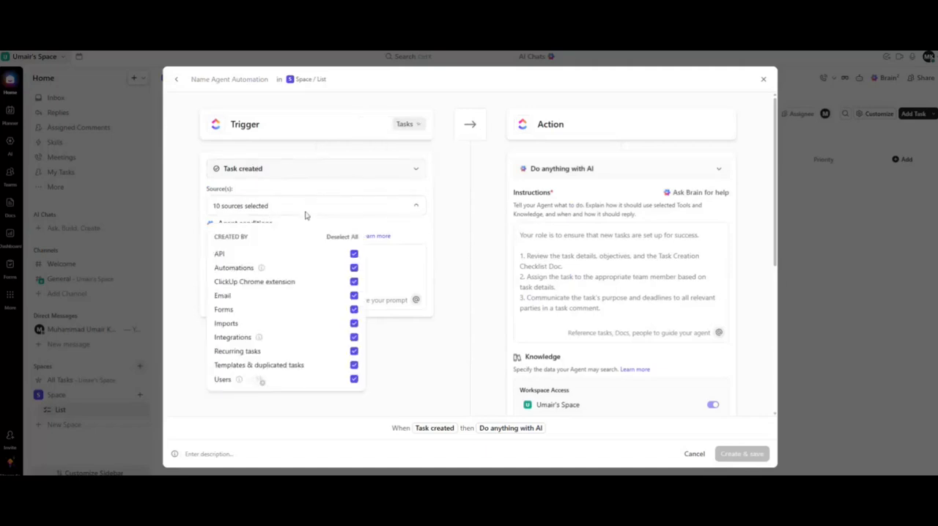
left_click(438, 362)
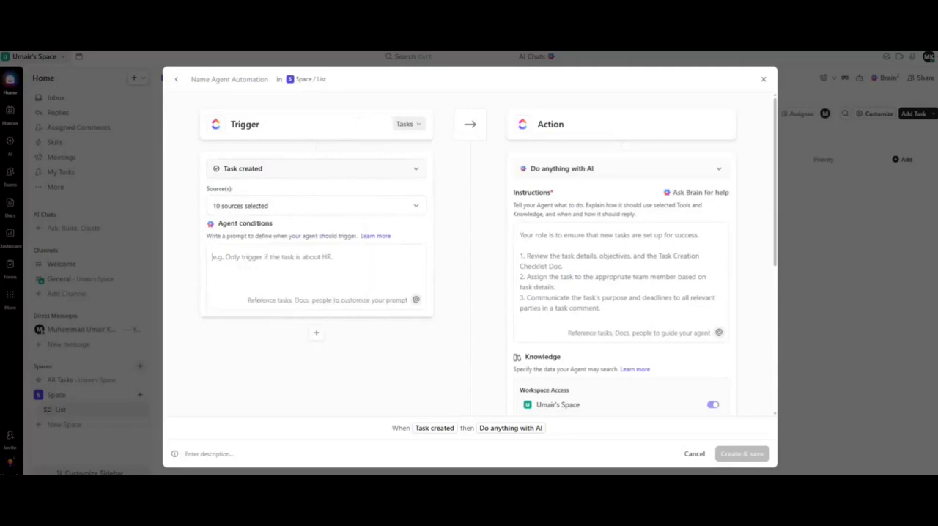
Paste the agent condition to trigger only on bug or enhancement support requests, and paste instructions assigning bugs high priority and features normal priority.
type("Only trigger if a support request mentions a bug or an enhancement.")
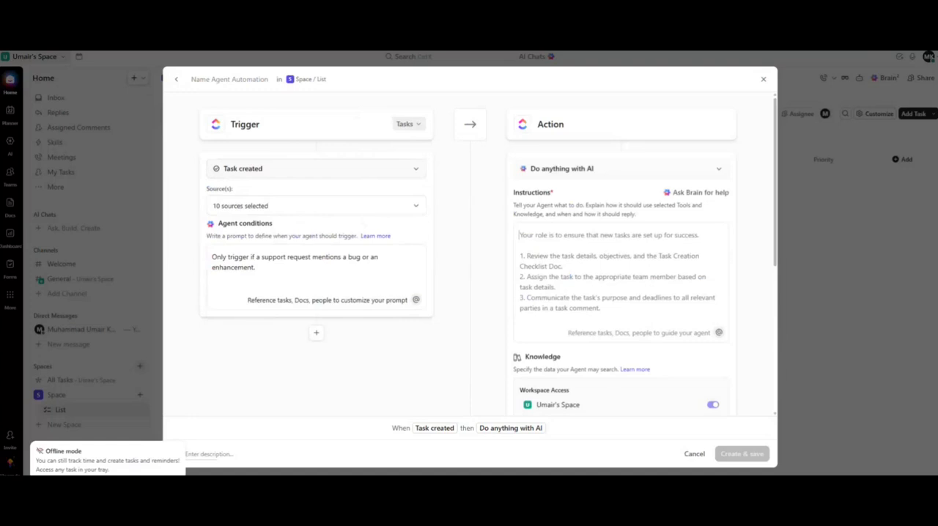
type("\"If a task description or the title contains the word \"Bug\", assign it to Alice (our QA lead) and set priority to high. If it has feature, then assign it to John and set the feature to Normal.")
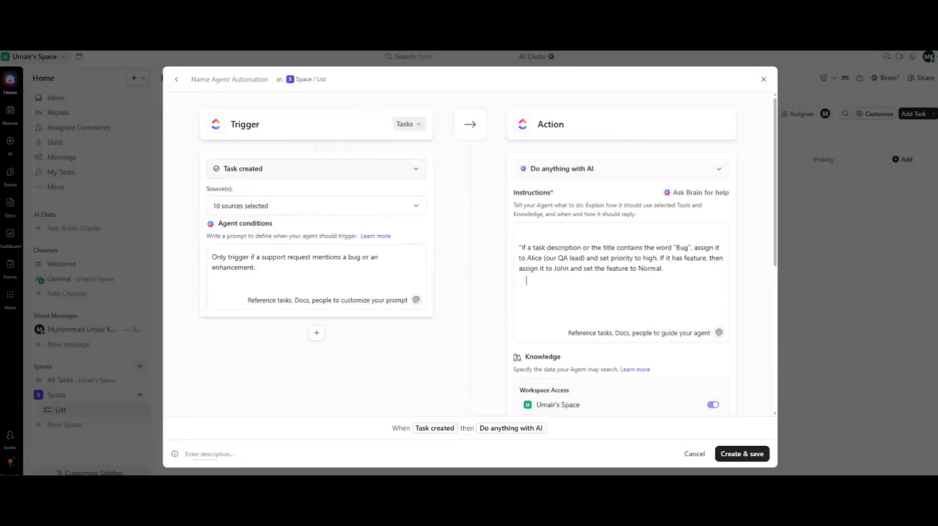
Create and save the agent automation, then close the agent automations window.
scroll(639, 299, "down", 3)
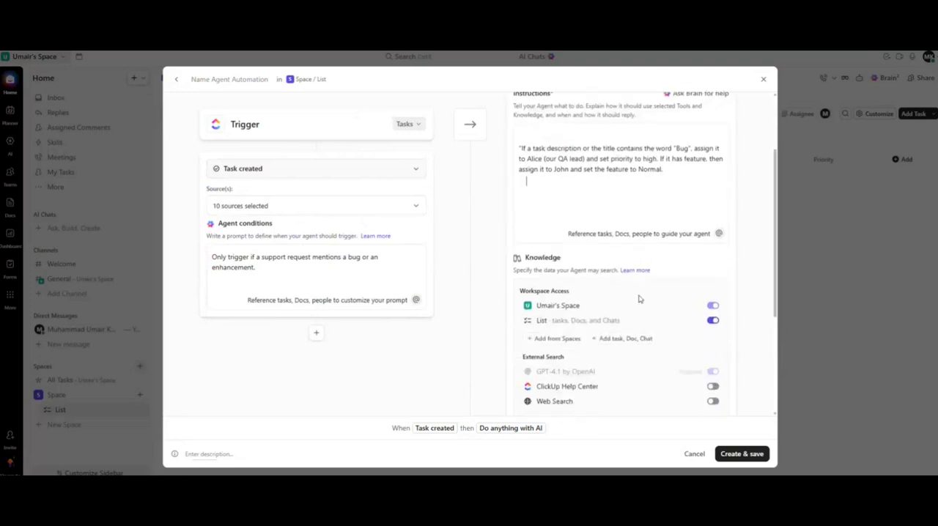
scroll(641, 299, "down", 5)
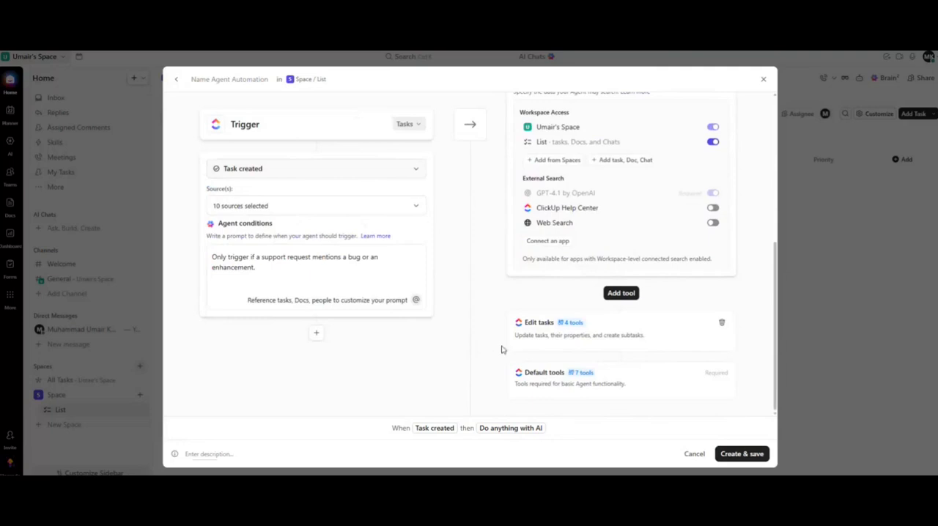
scroll(555, 308, "up", 2)
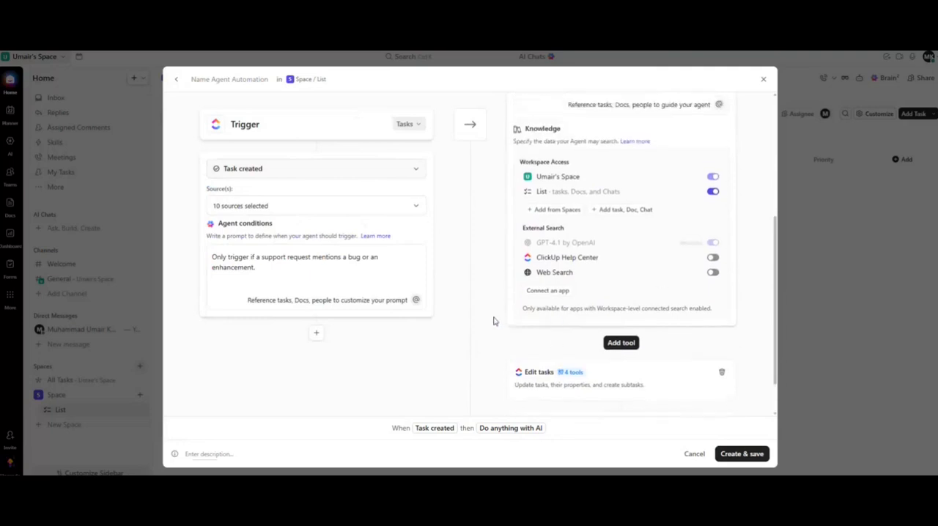
scroll(493, 321, "up", 2)
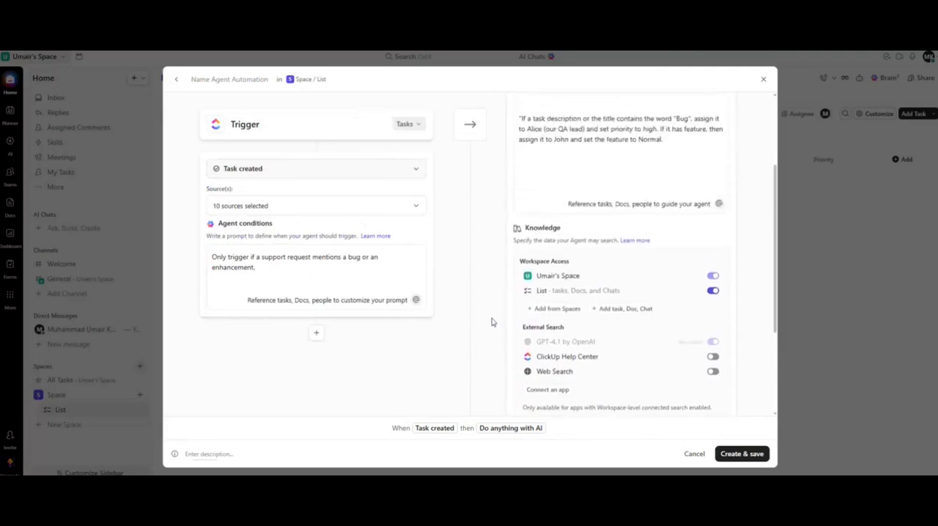
scroll(491, 345, "down", 4)
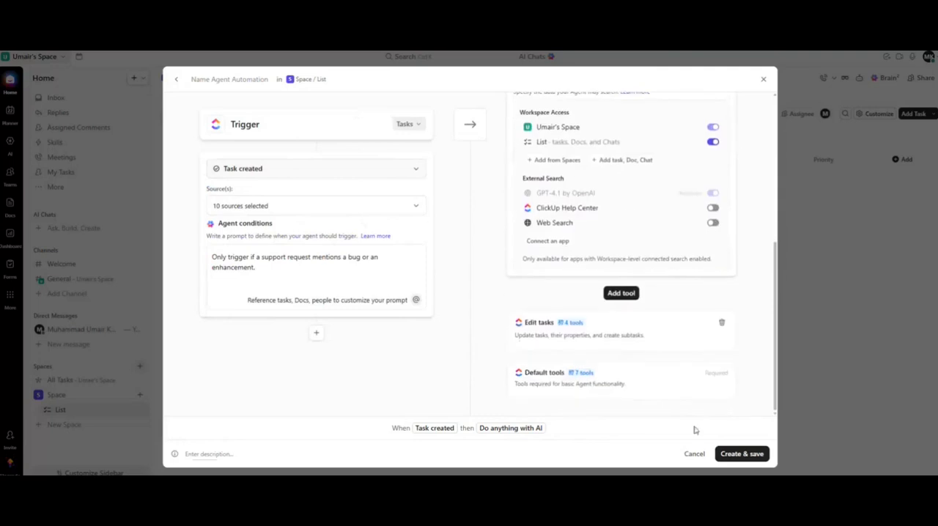
left_click(743, 454)
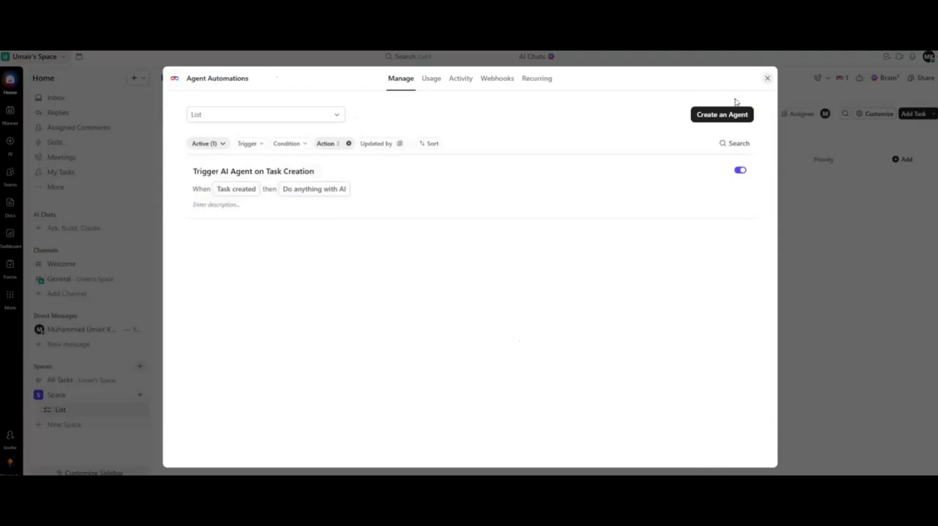
left_click(770, 79)
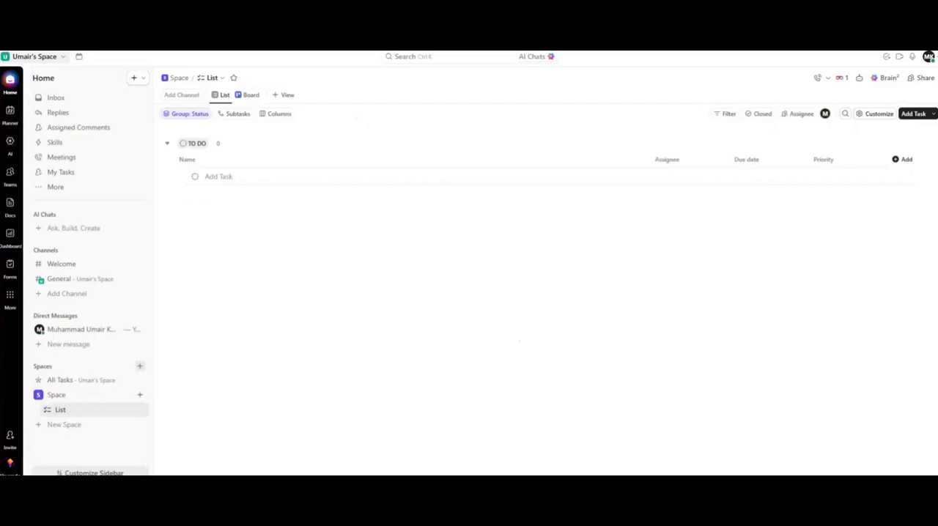